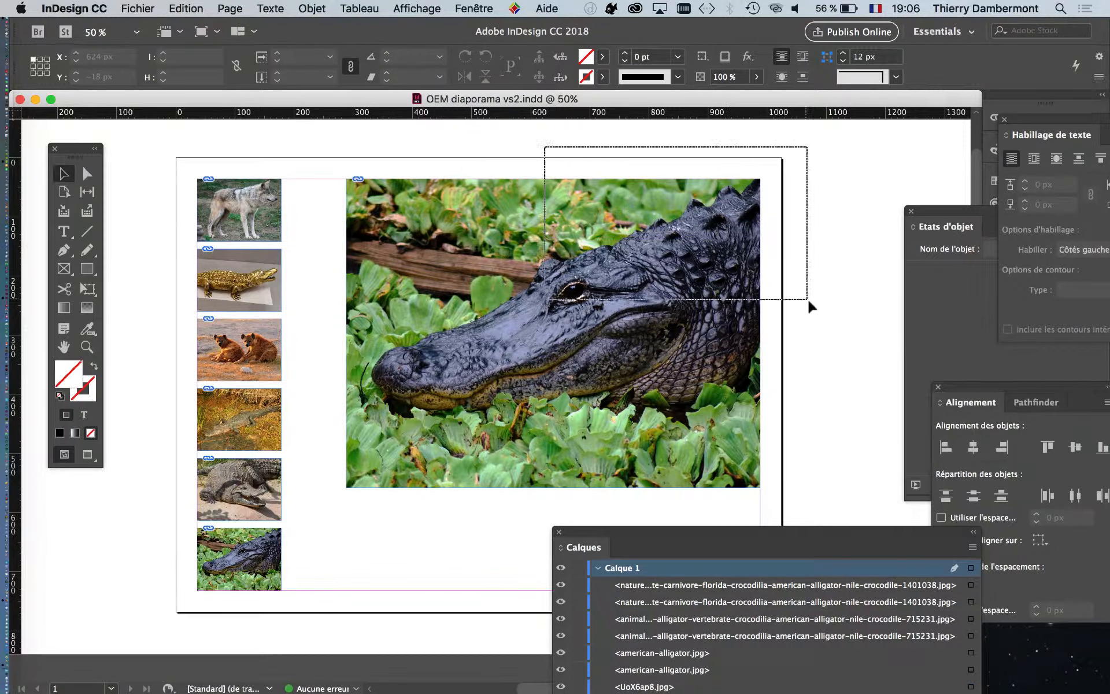
Step: Select the stack of large animal images and convert it into a multi-state object with one state per image
{"action": "left_click_drag", "start_coordinate": [944, 207], "coordinate": [745, 156]}
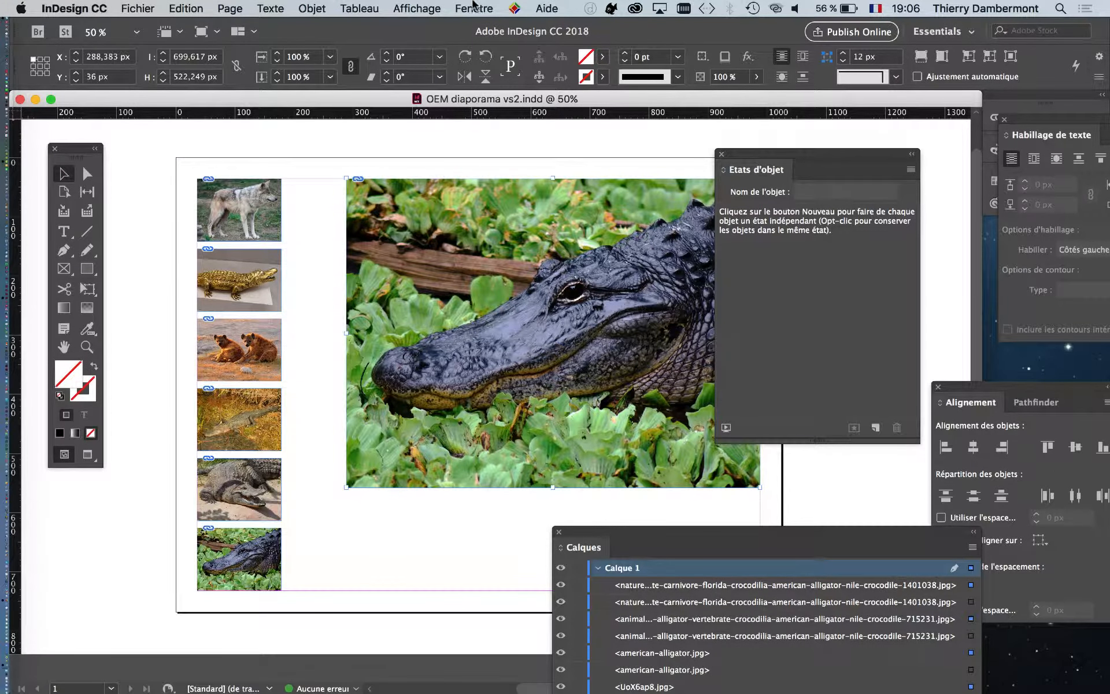
{"action": "left_click", "coordinate": [473, 7]}
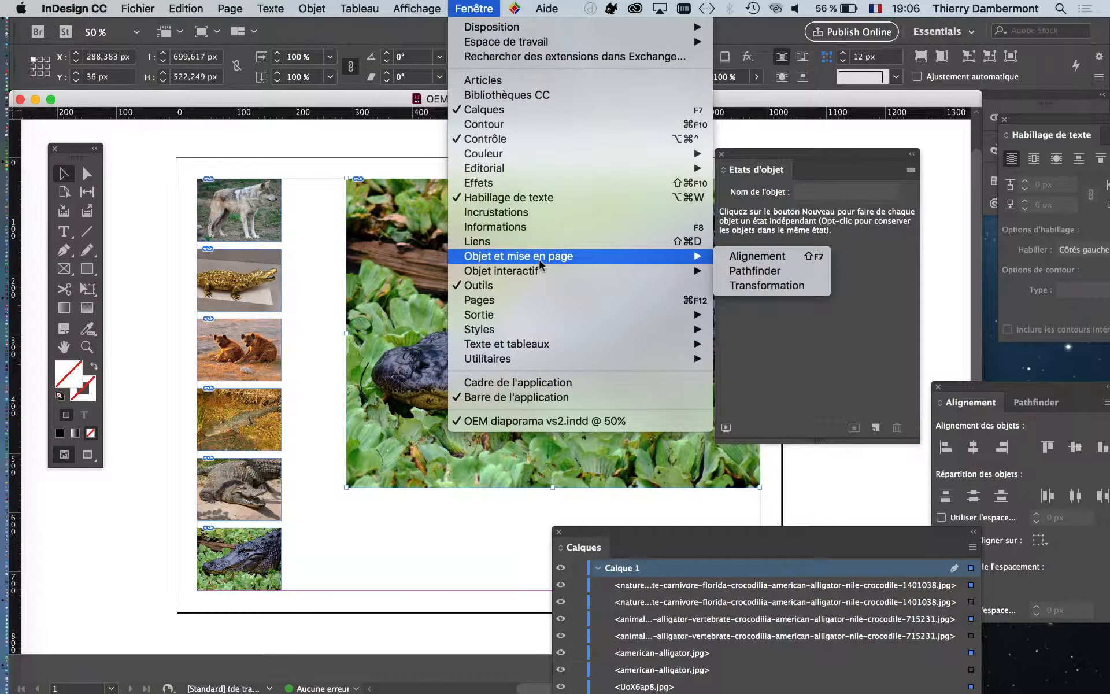
{"action": "mouse_move", "coordinate": [551, 280]}
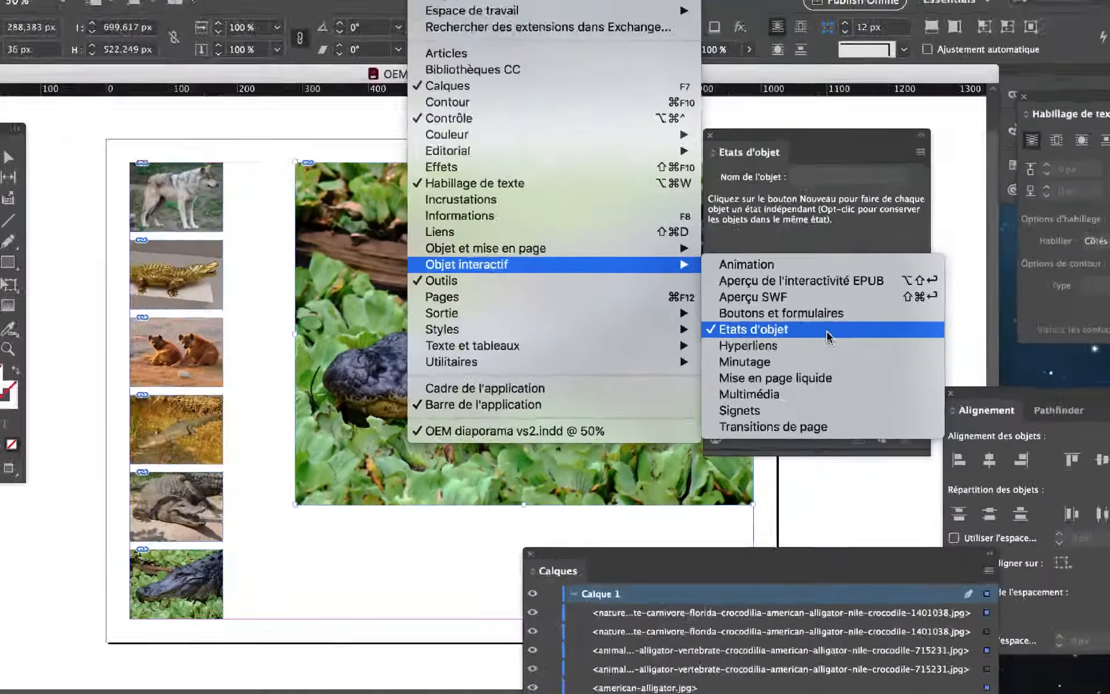
{"action": "left_click", "coordinate": [827, 331]}
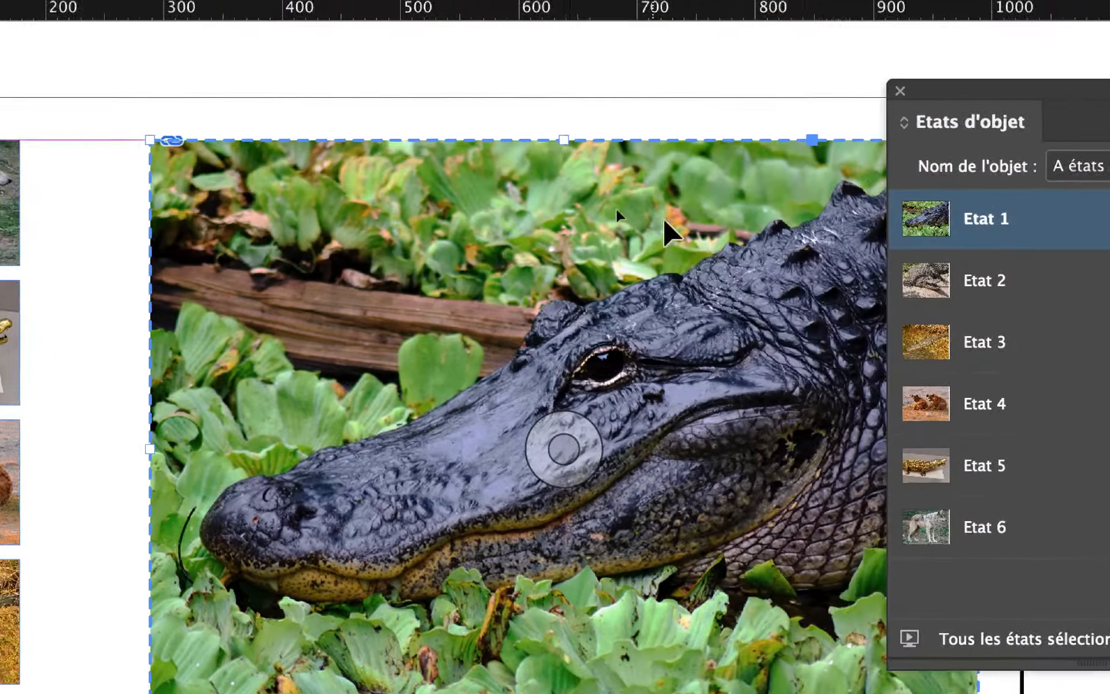
Step: Move the object states (Etats d'objet) settings clear of the page and select all six thumbnails
{"action": "left_click_drag", "start_coordinate": [999, 84], "coordinate": [254, 138]}
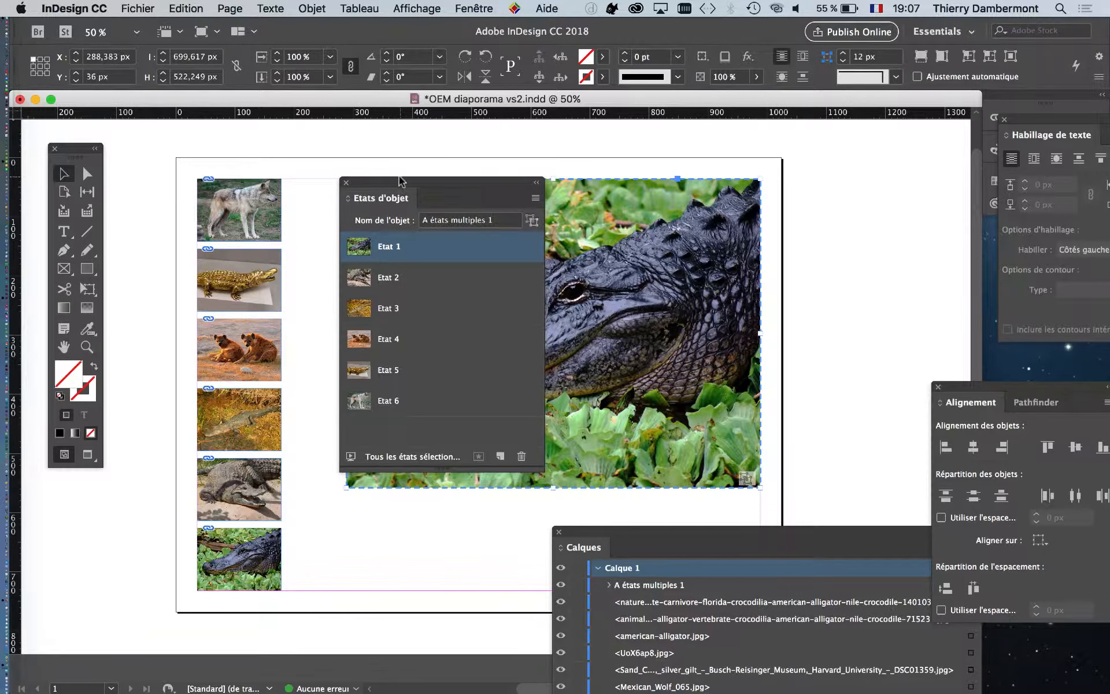
{"action": "left_click_drag", "start_coordinate": [401, 181], "coordinate": [582, 205]}
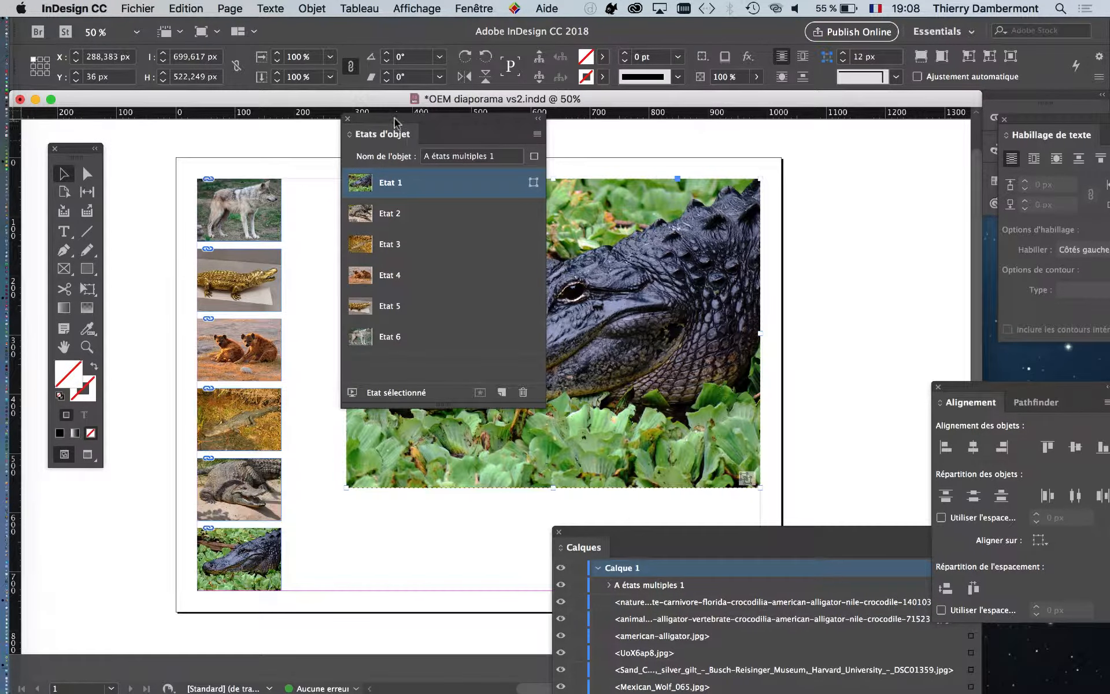
{"action": "left_click_drag", "start_coordinate": [395, 122], "coordinate": [920, 156]}
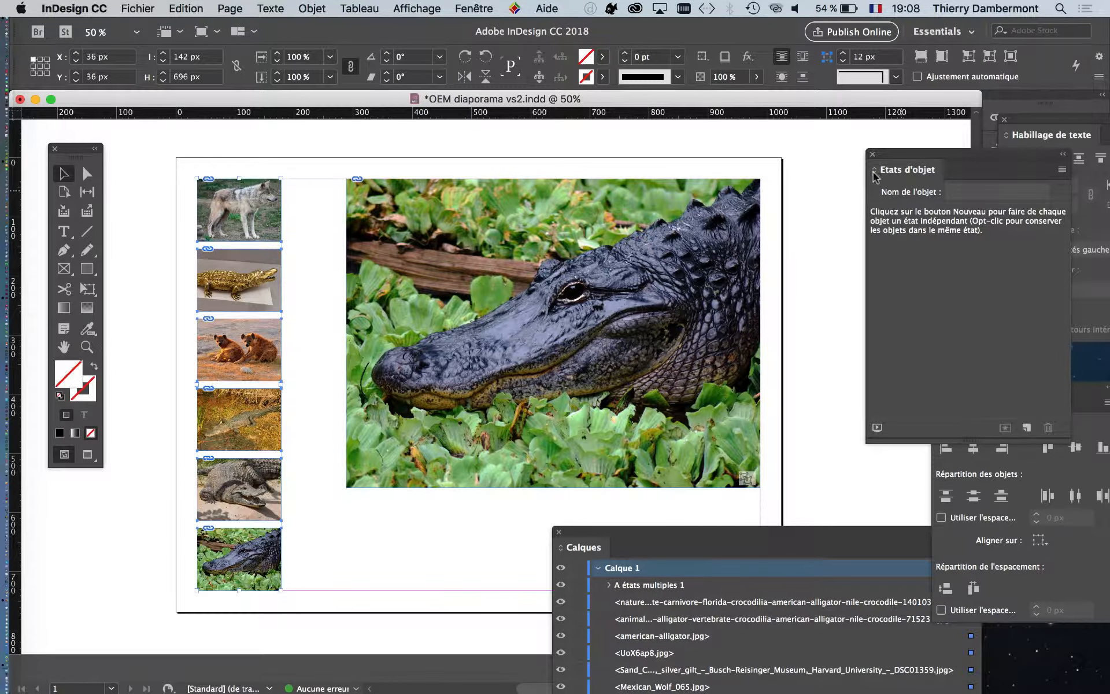
{"action": "left_click_drag", "start_coordinate": [905, 158], "coordinate": [328, 584]}
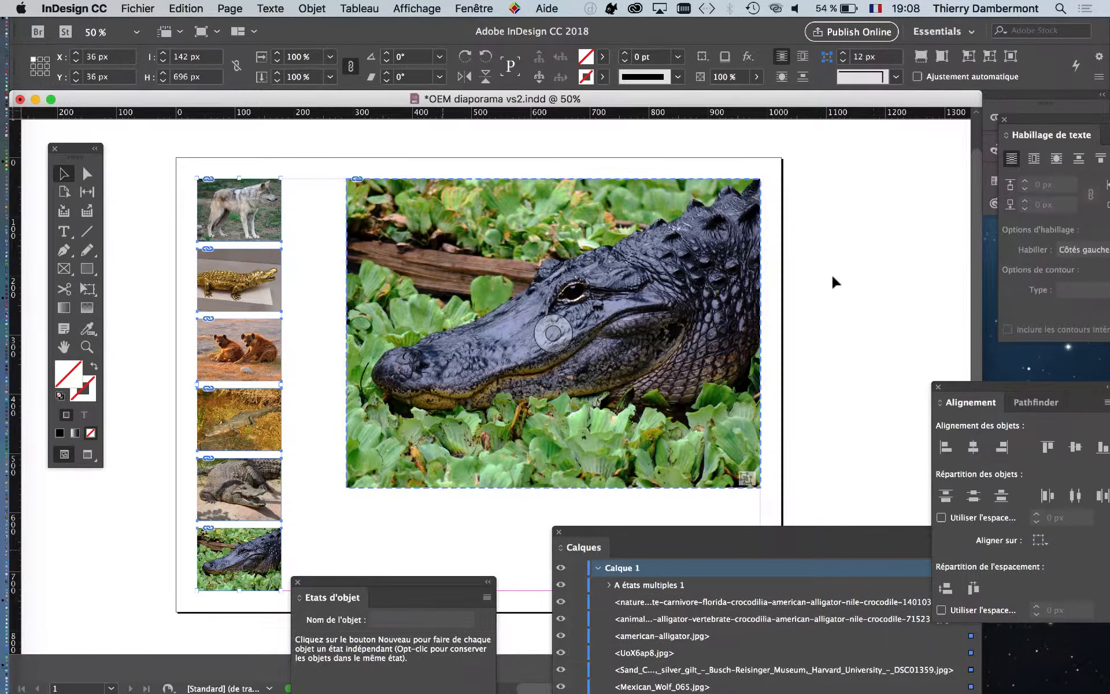
Step: Show the Boutons et formulaires settings and place them beside the thumbnail column
{"action": "left_click", "coordinate": [473, 7]}
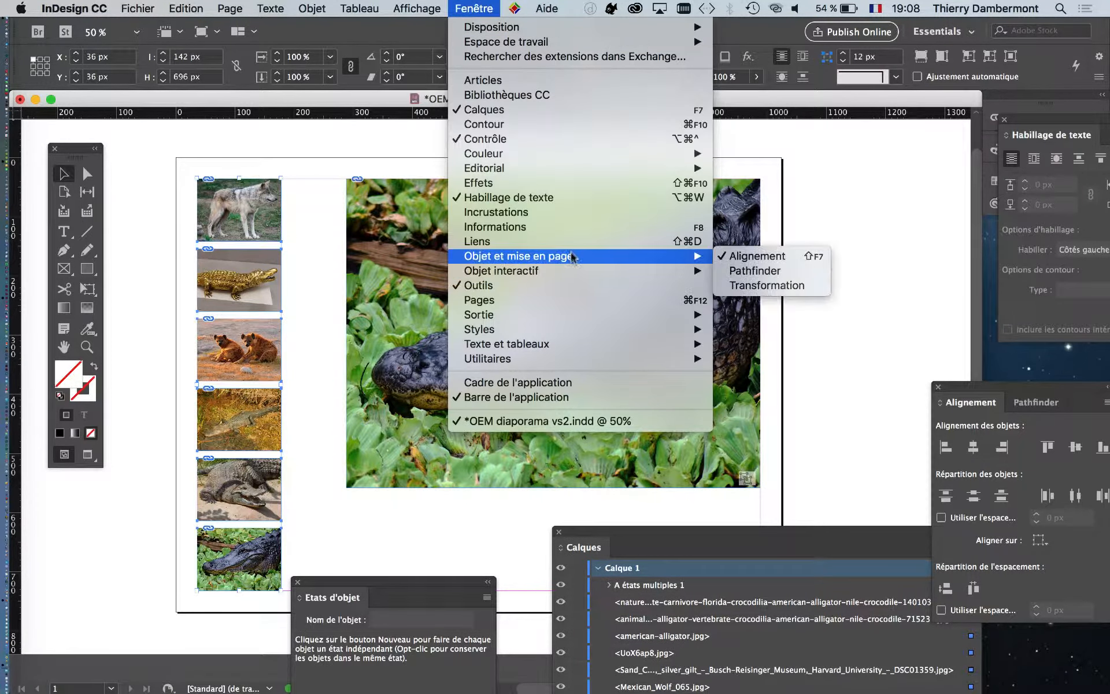
{"action": "mouse_move", "coordinate": [623, 273]}
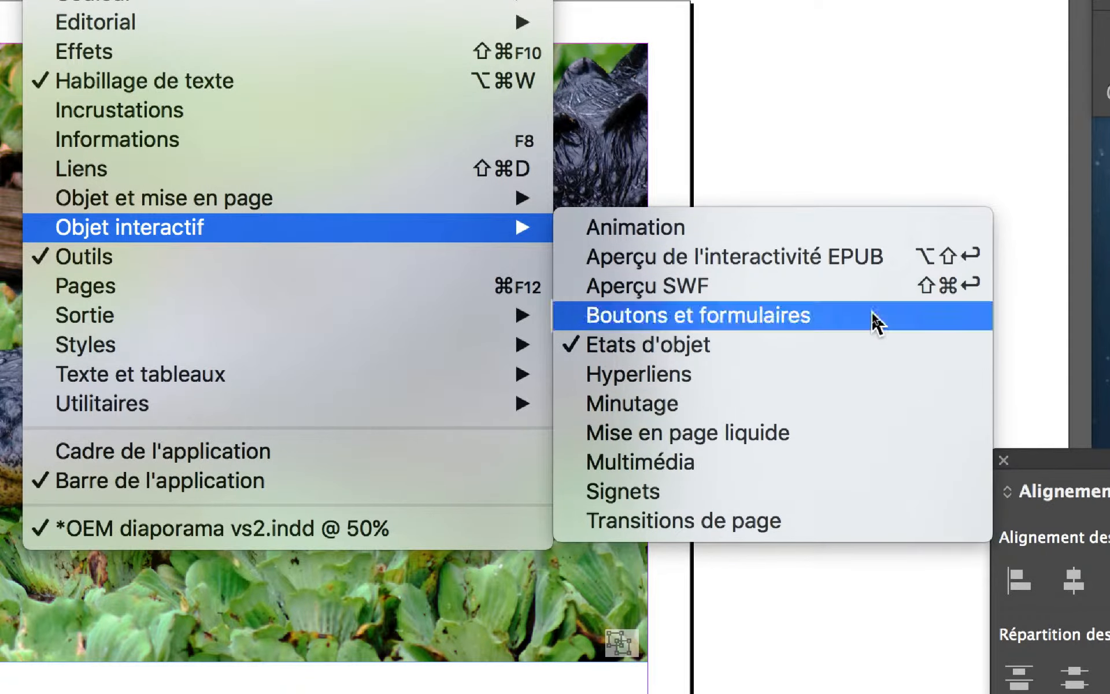
{"action": "left_click", "coordinate": [877, 322]}
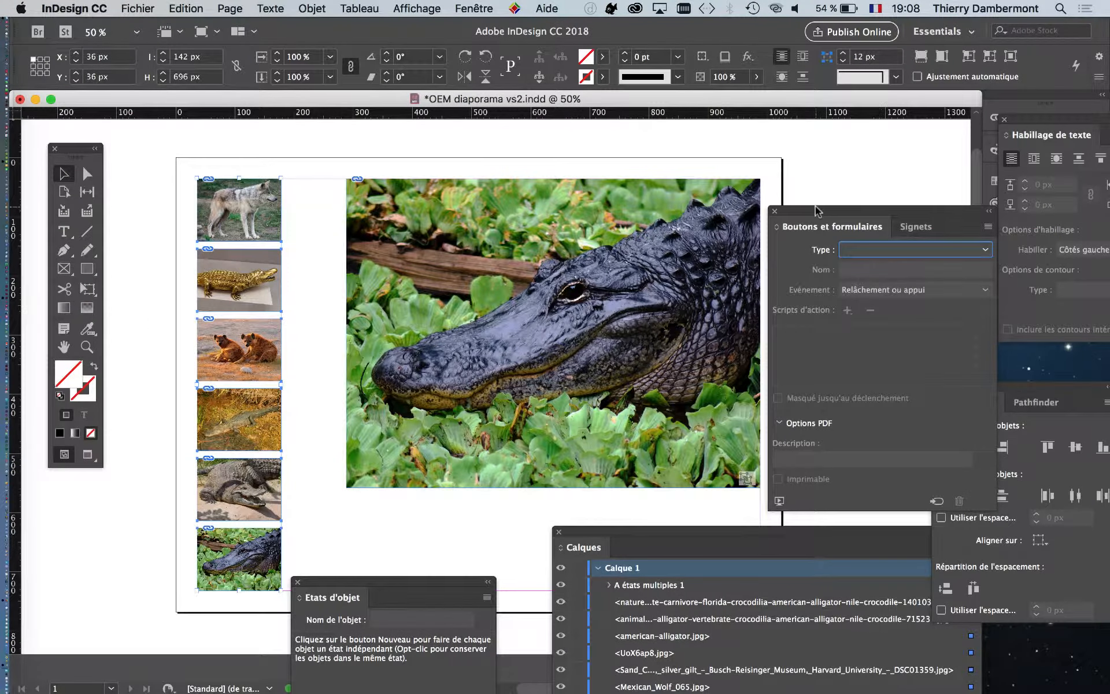
{"action": "left_click_drag", "start_coordinate": [817, 209], "coordinate": [424, 148]}
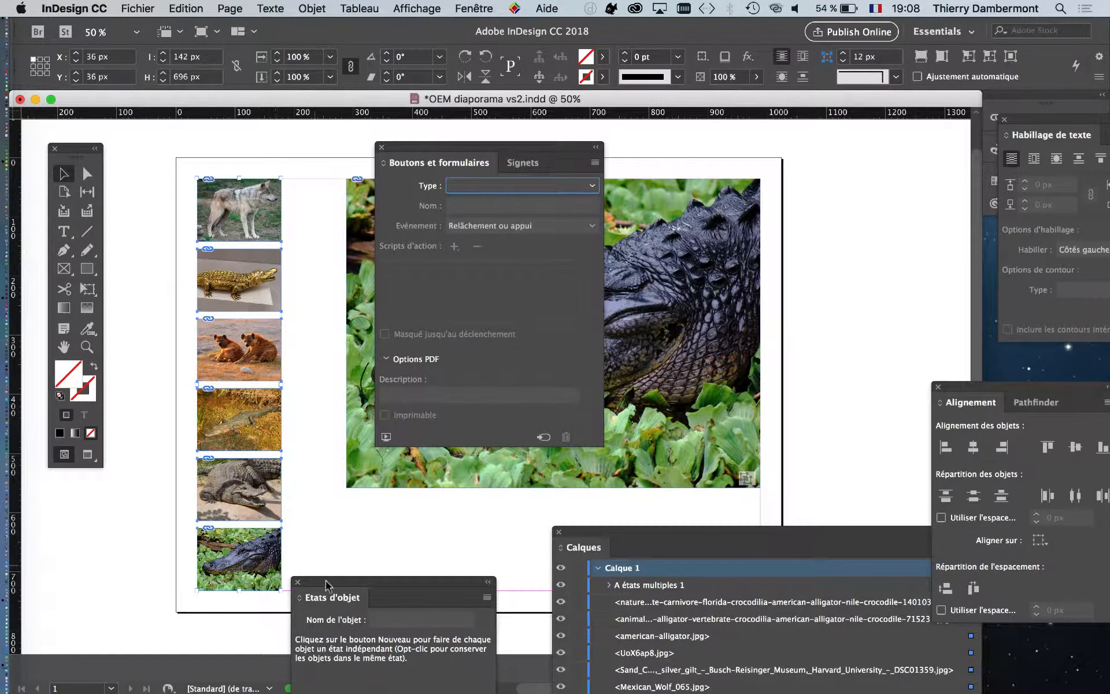
{"action": "left_click_drag", "start_coordinate": [328, 585], "coordinate": [430, 586]}
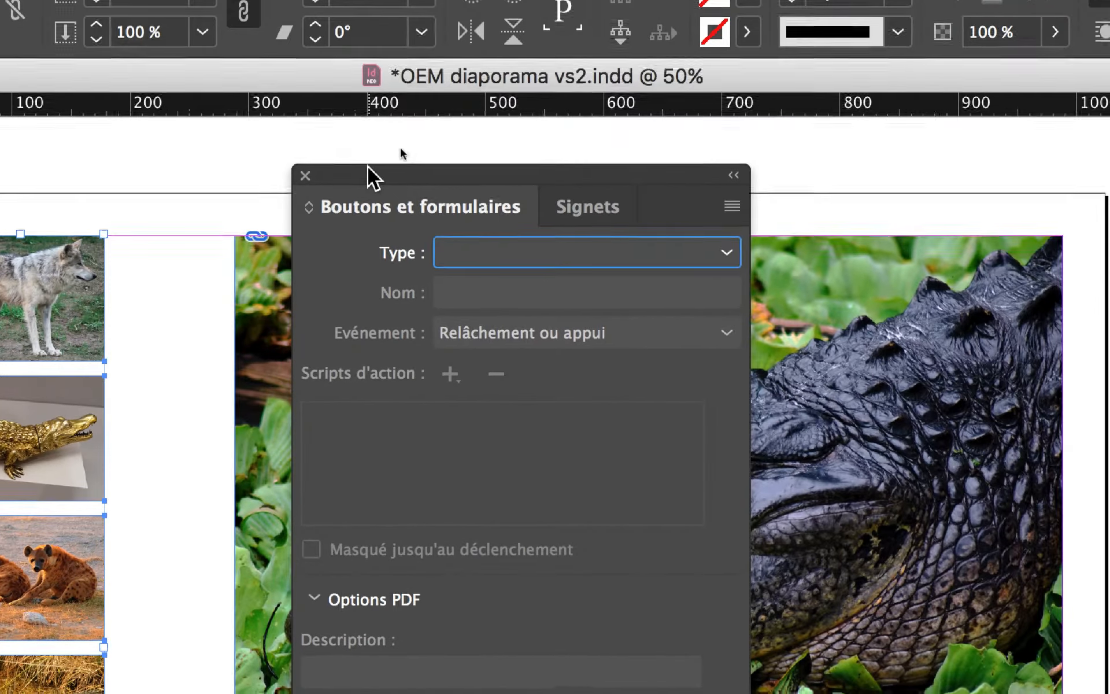
{"action": "left_click_drag", "start_coordinate": [368, 167], "coordinate": [183, 229]}
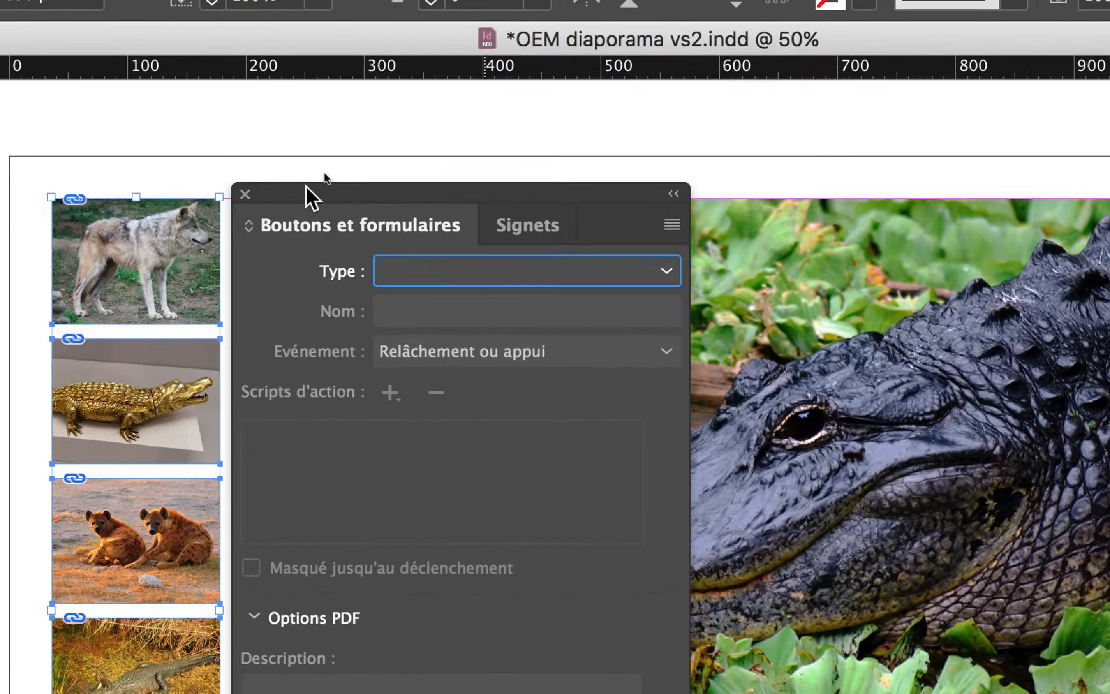
Step: Convert the six selected thumbnails into interactive elements of type Bouton
{"action": "left_click", "coordinate": [296, 317]}
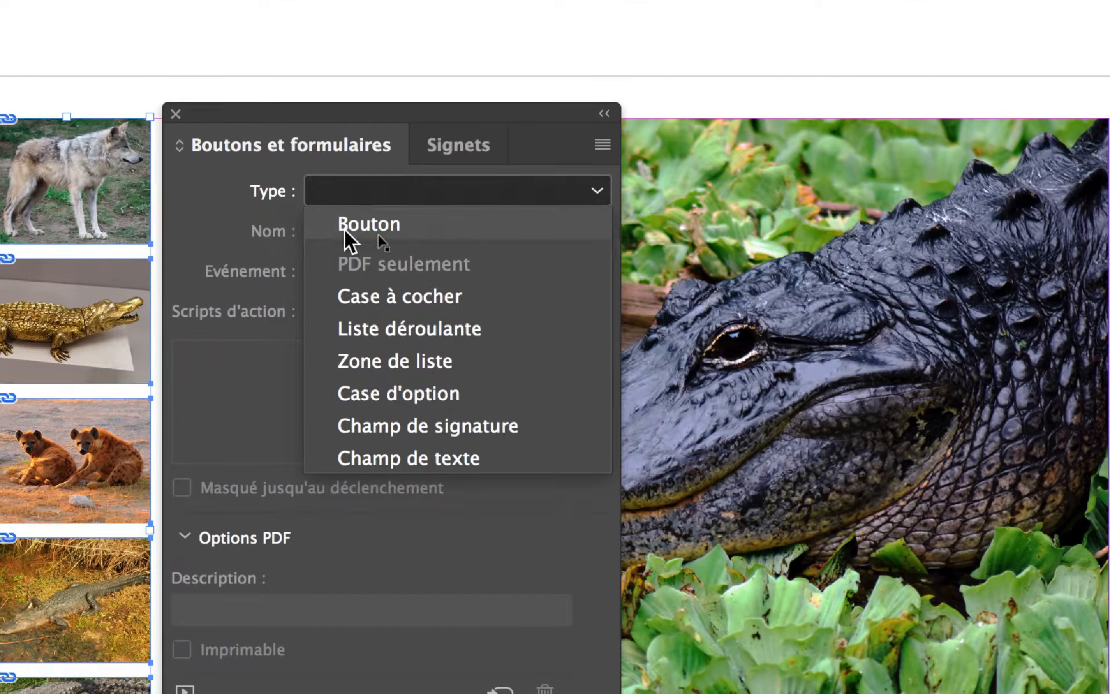
{"action": "left_click", "coordinate": [344, 230]}
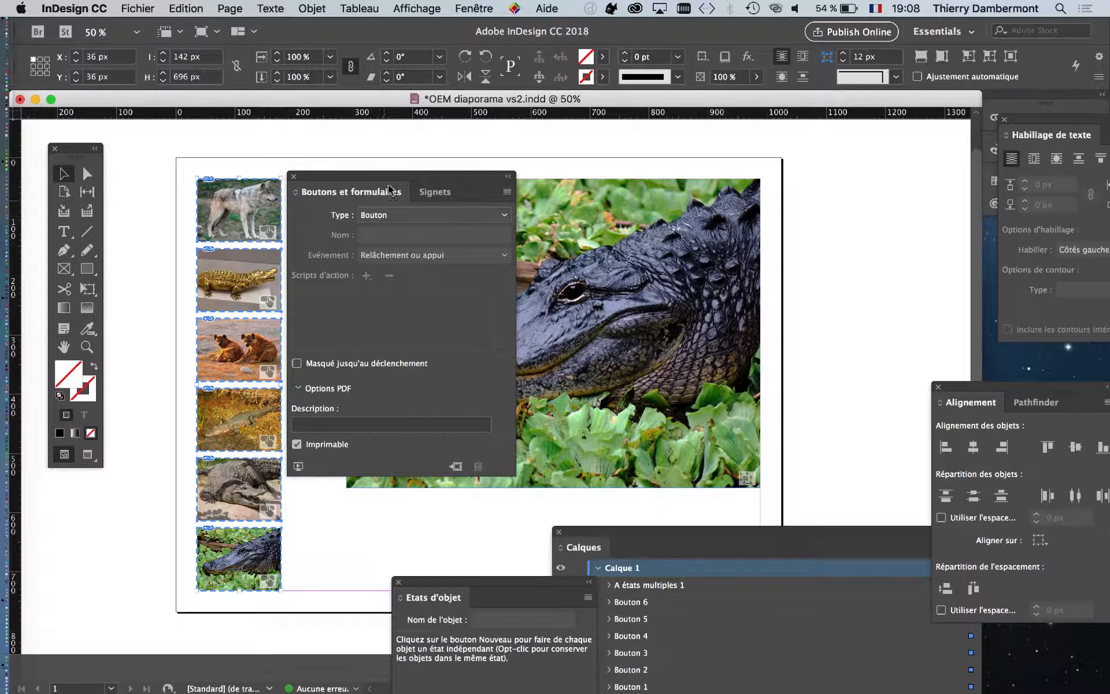
{"action": "left_click_drag", "start_coordinate": [395, 179], "coordinate": [342, 164]}
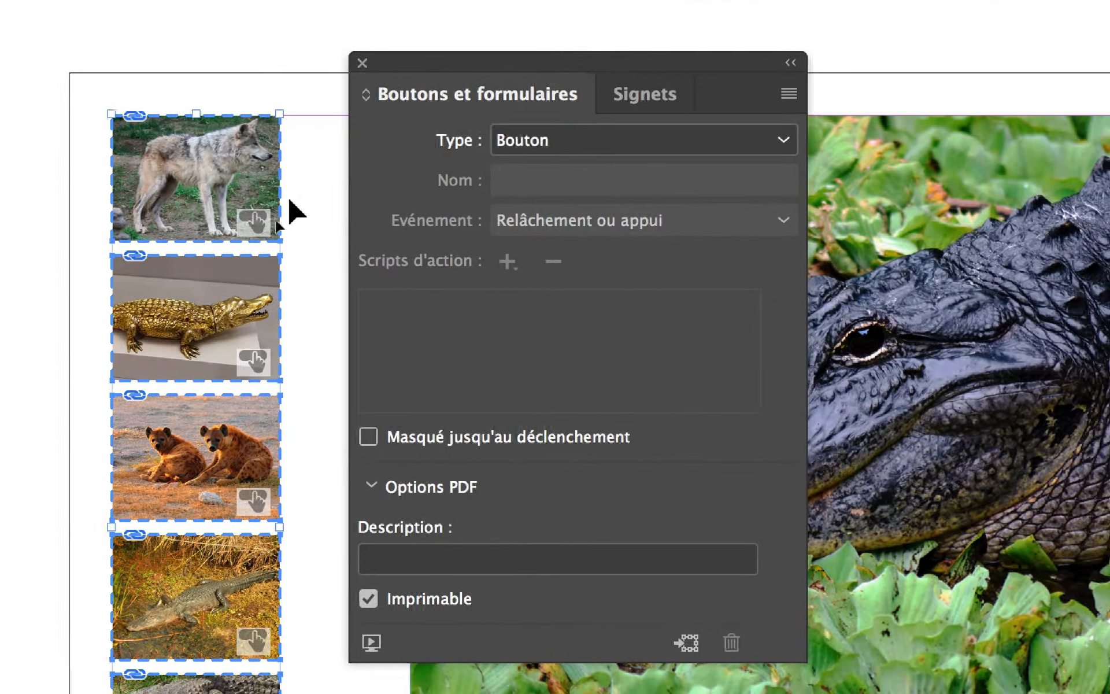
Step: Deselect the thumbnails and select only the wolf button's frame
{"action": "left_click", "coordinate": [289, 189]}
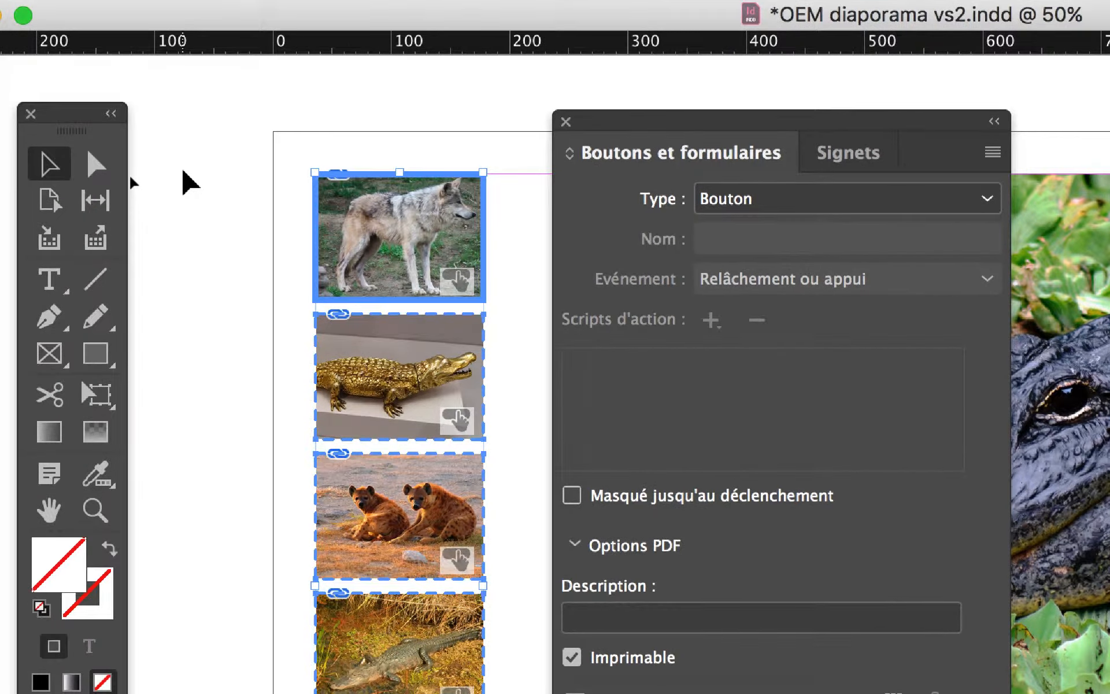
{"action": "left_click", "coordinate": [183, 171]}
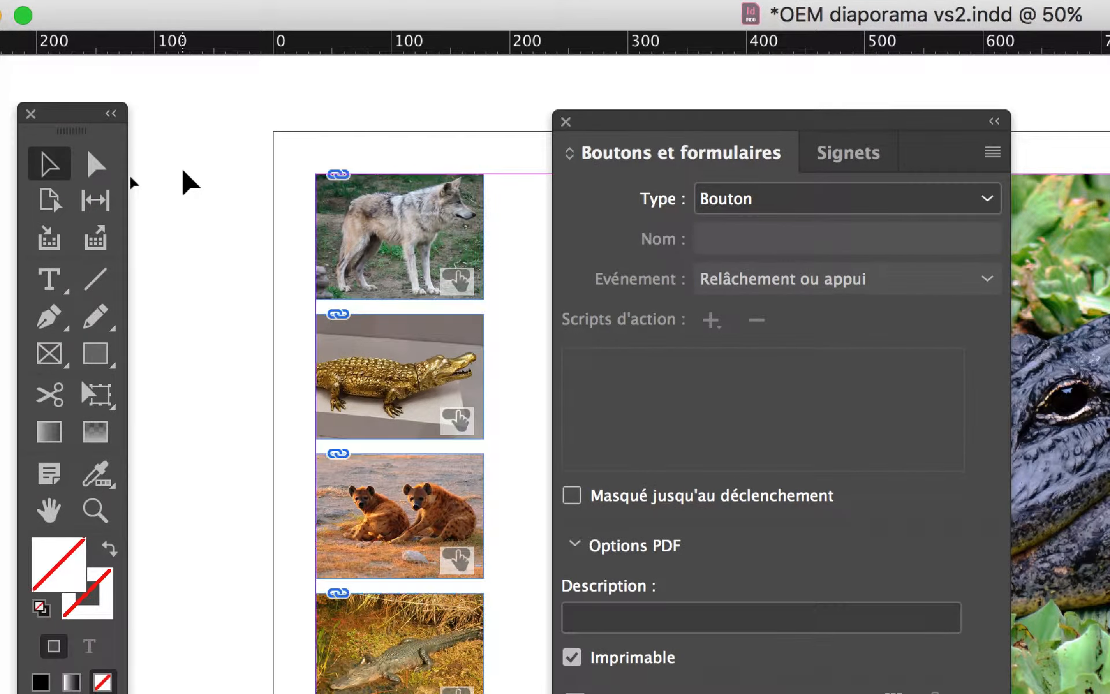
{"action": "left_click", "coordinate": [324, 201]}
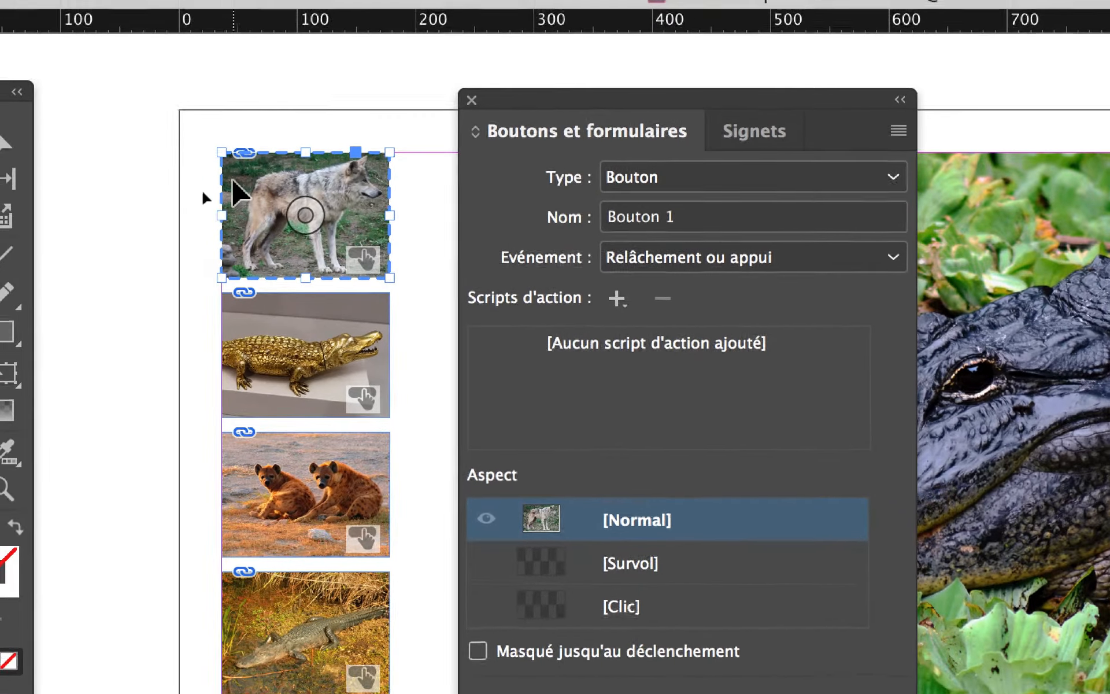
{"action": "left_click", "coordinate": [161, 172]}
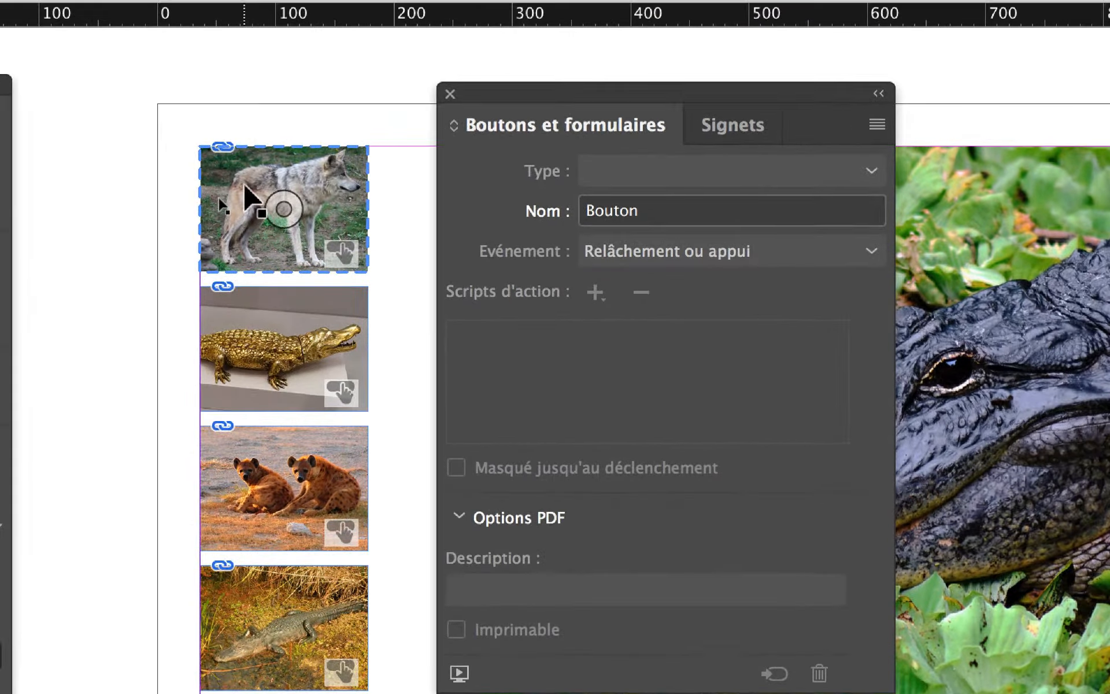
{"action": "left_click", "coordinate": [242, 185]}
{"action": "left_click", "coordinate": [91, 195]}
{"action": "left_click", "coordinate": [260, 203]}
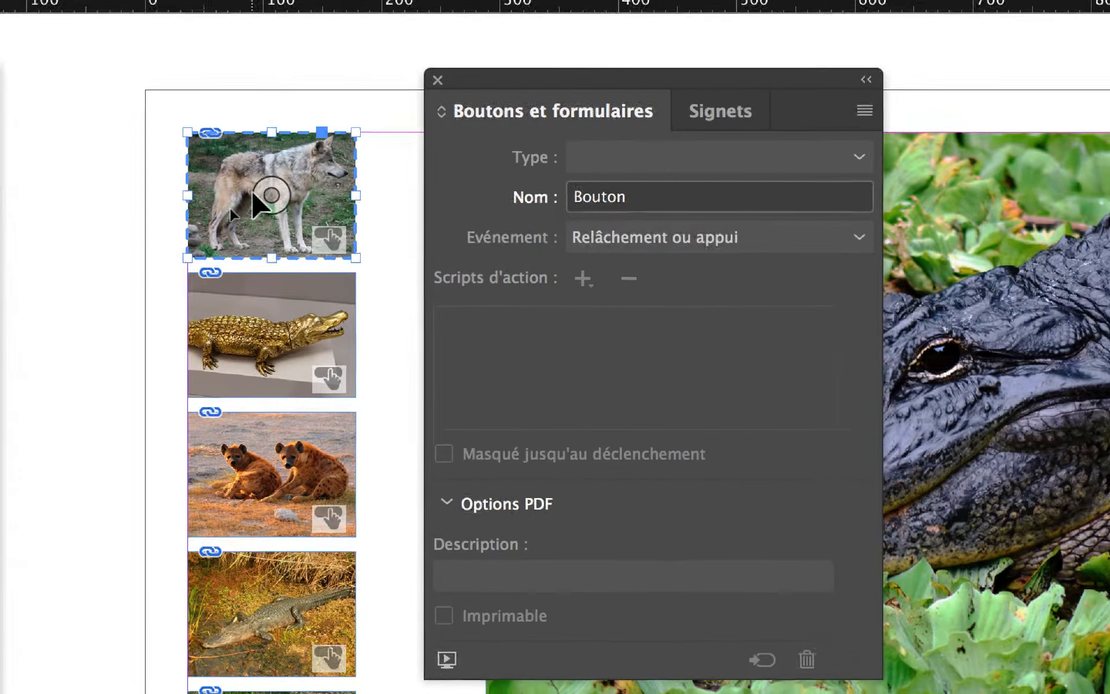
{"action": "left_click", "coordinate": [263, 196]}
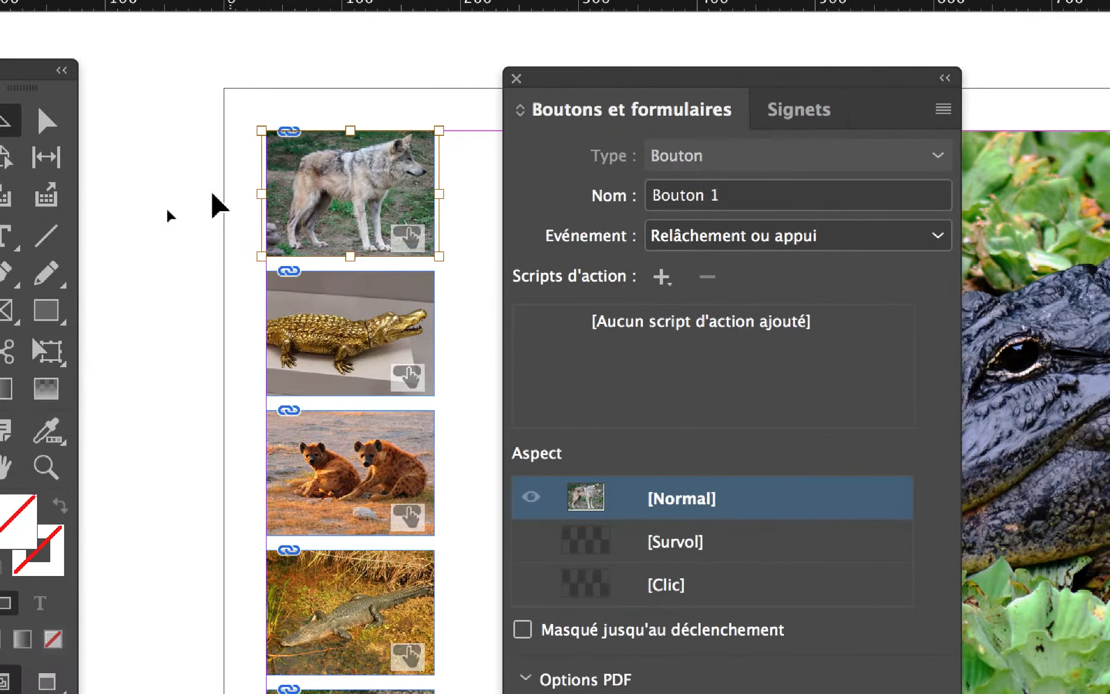
{"action": "left_click", "coordinate": [160, 203]}
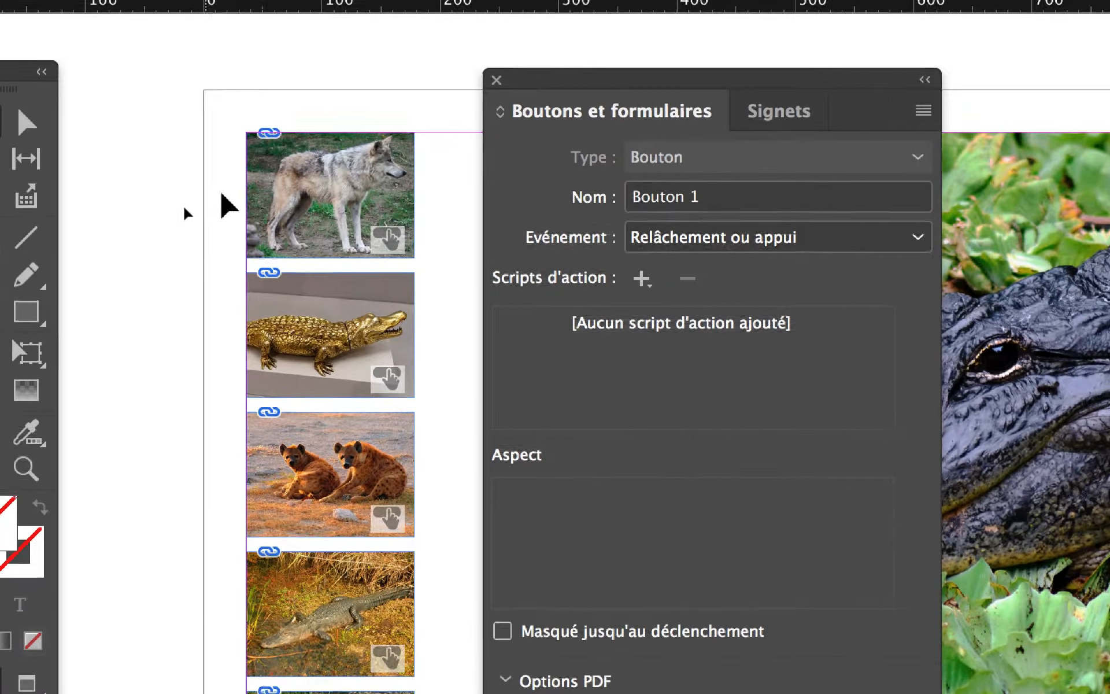
{"action": "left_click", "coordinate": [206, 174]}
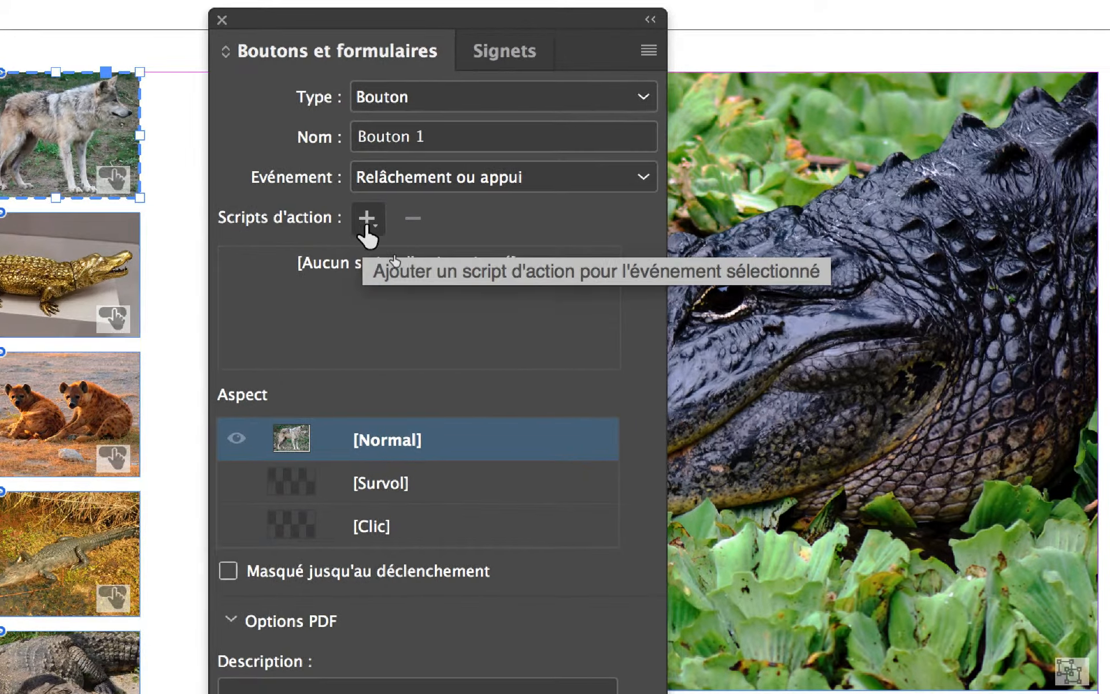
Step: Add an Atteindre l'état action to the wolf button, targeting Etat 6 of A états multiples 1
{"action": "left_click", "coordinate": [367, 231]}
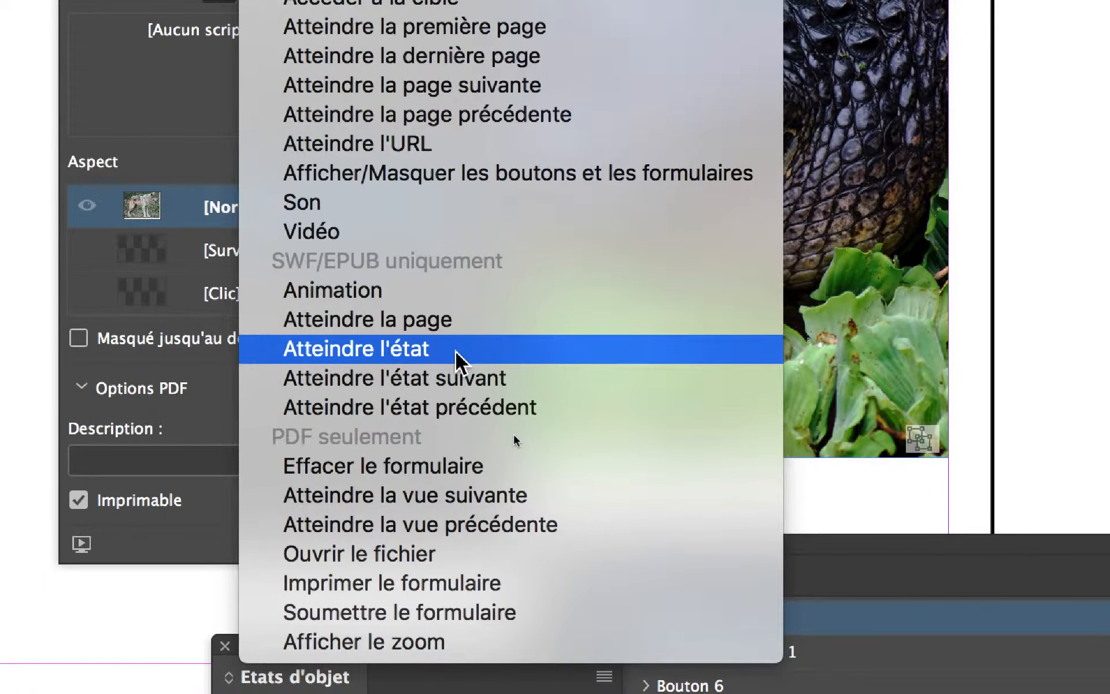
{"action": "left_click", "coordinate": [456, 352]}
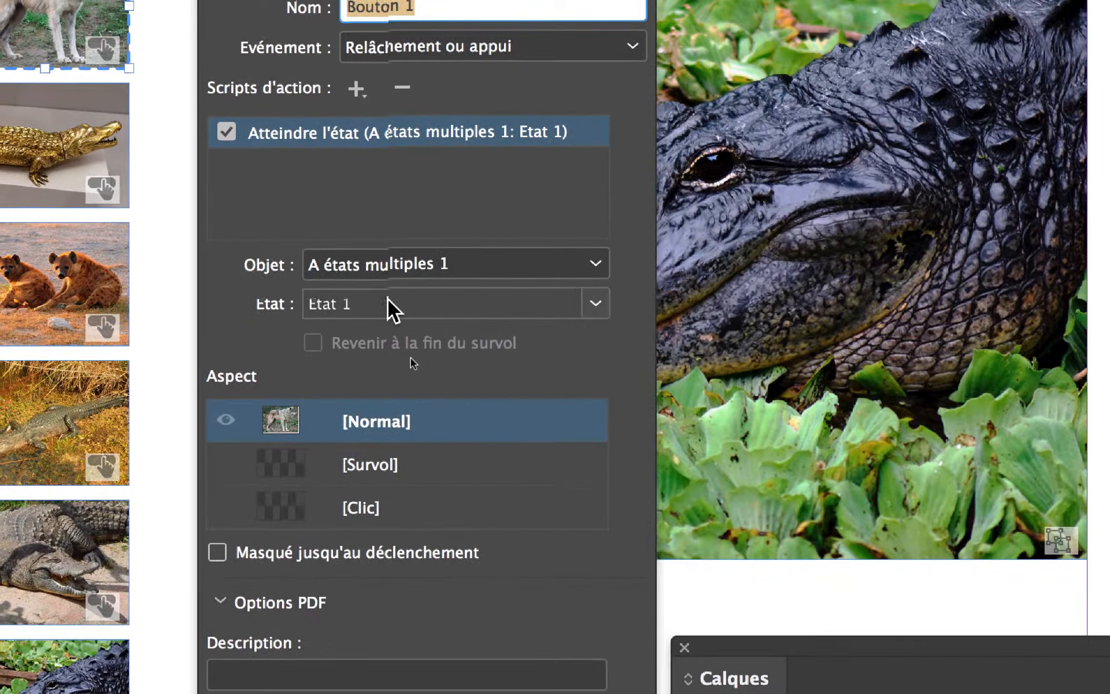
{"action": "left_click", "coordinate": [319, 411]}
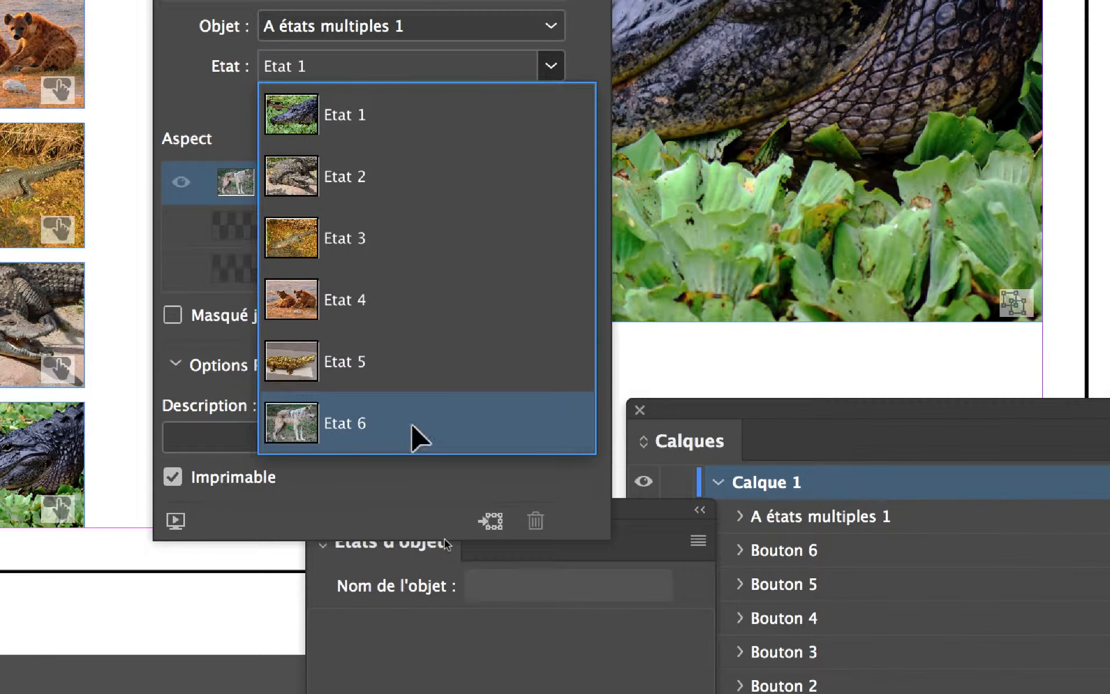
{"action": "left_click", "coordinate": [463, 648]}
{"action": "left_click", "coordinate": [375, 290]}
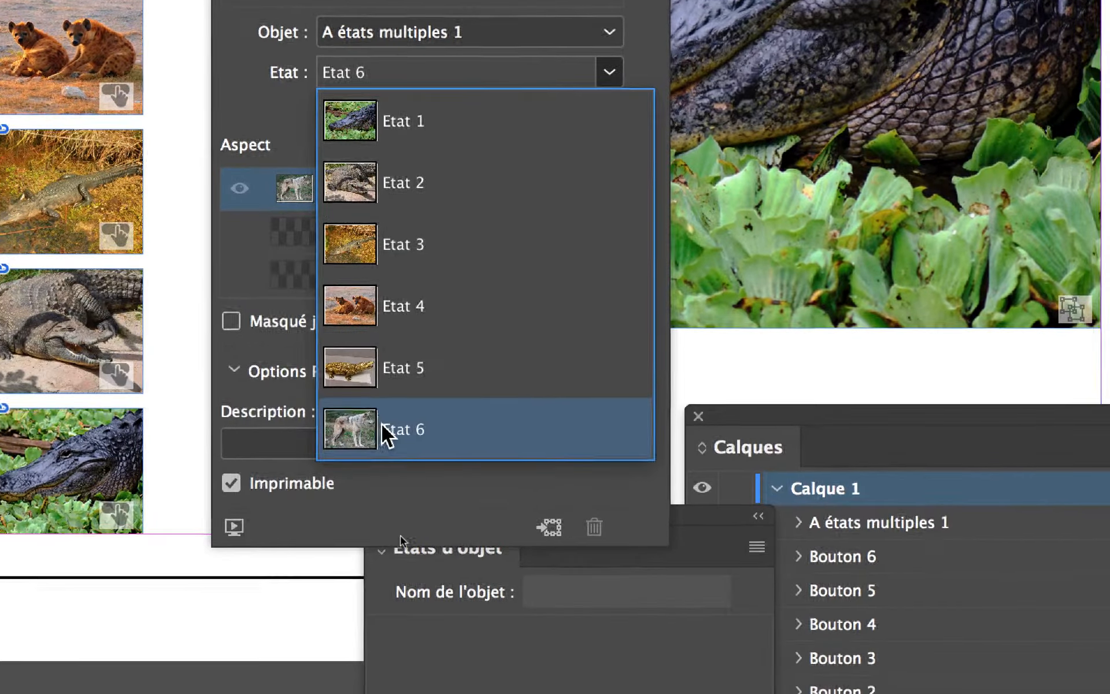
{"action": "left_click", "coordinate": [396, 489]}
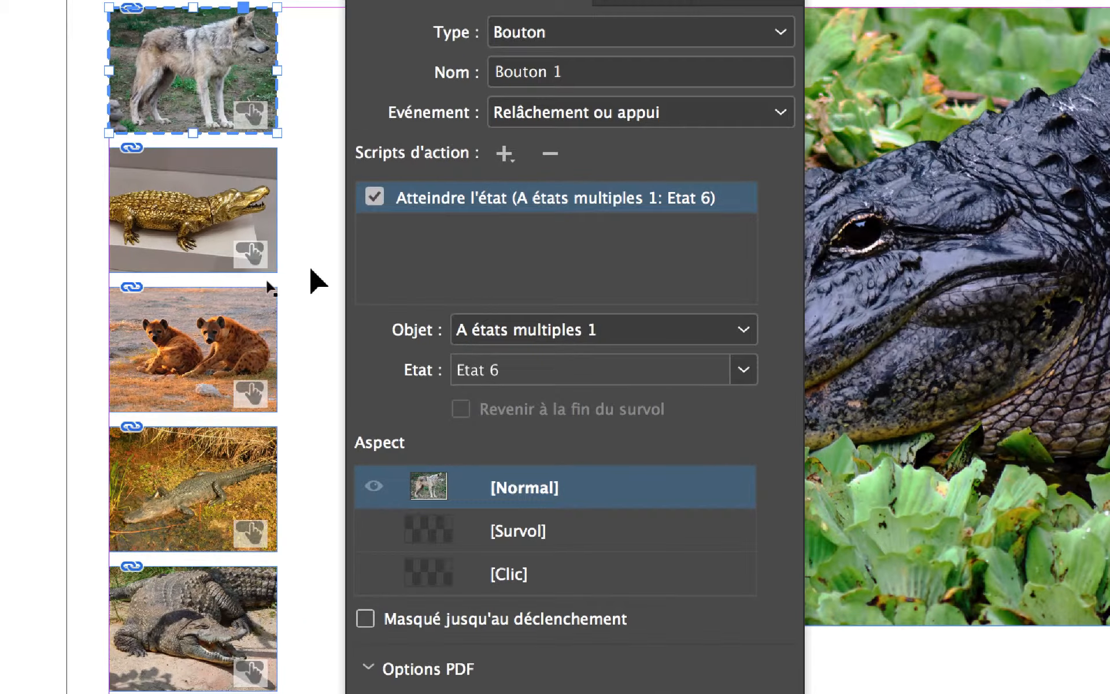
Step: Give the golden crocodile button an Atteindre l'état action targeting Etat 5 of A états multiples 1
{"action": "left_click", "coordinate": [248, 179]}
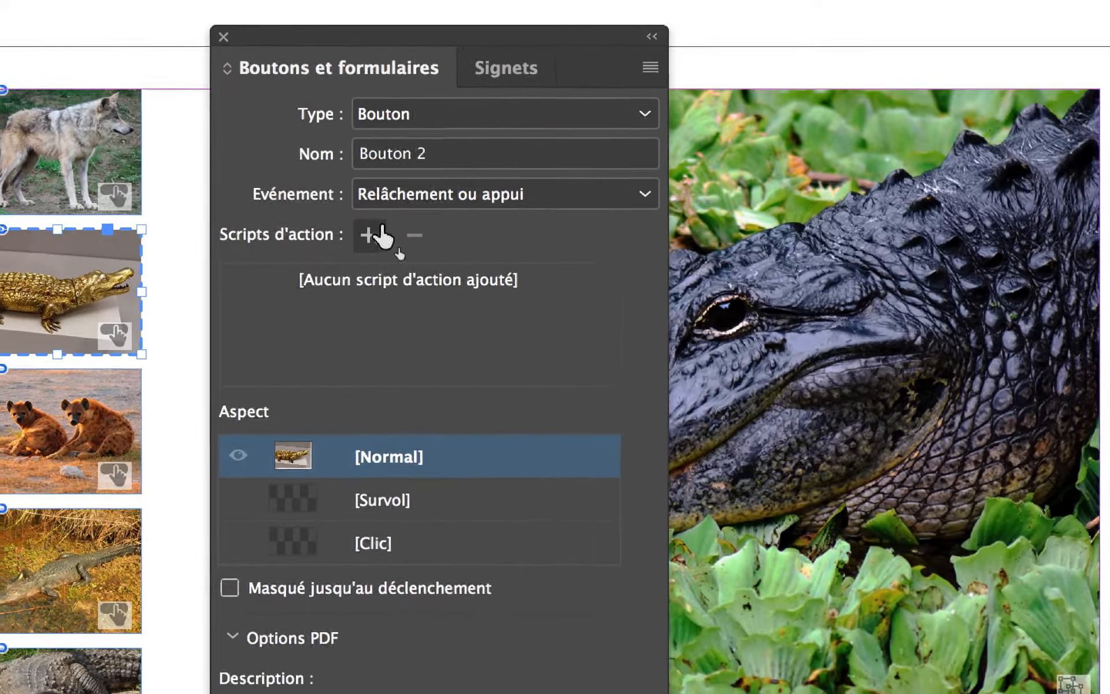
{"action": "left_click", "coordinate": [361, 256]}
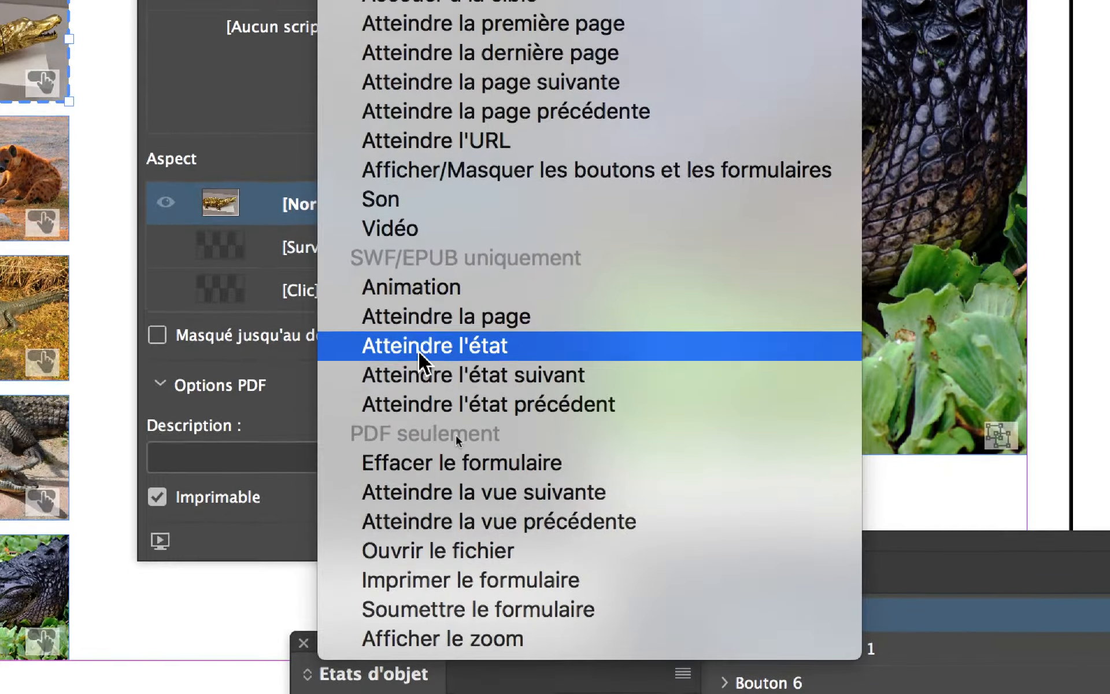
{"action": "left_click", "coordinate": [418, 346]}
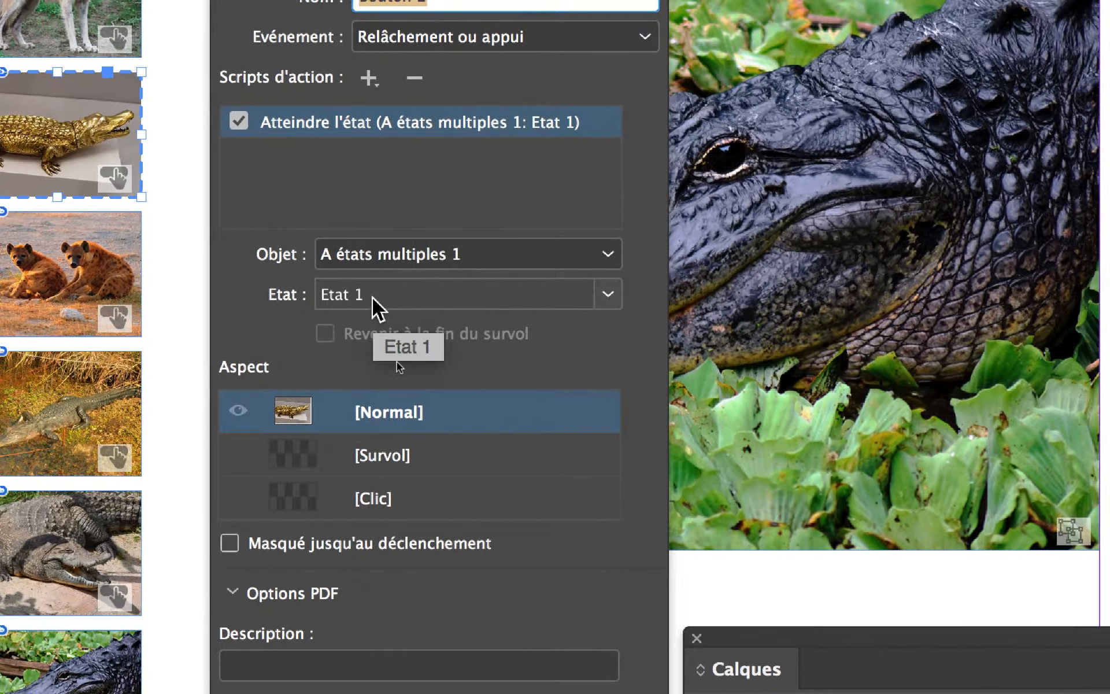
{"action": "left_click", "coordinate": [372, 297]}
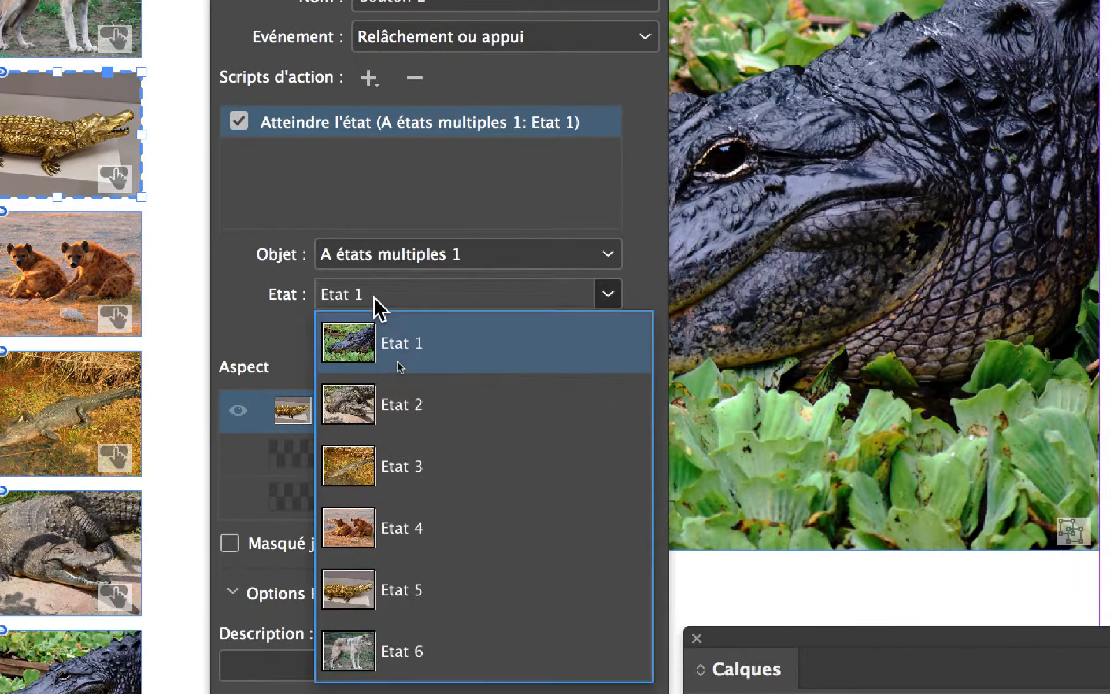
{"action": "left_click", "coordinate": [440, 589]}
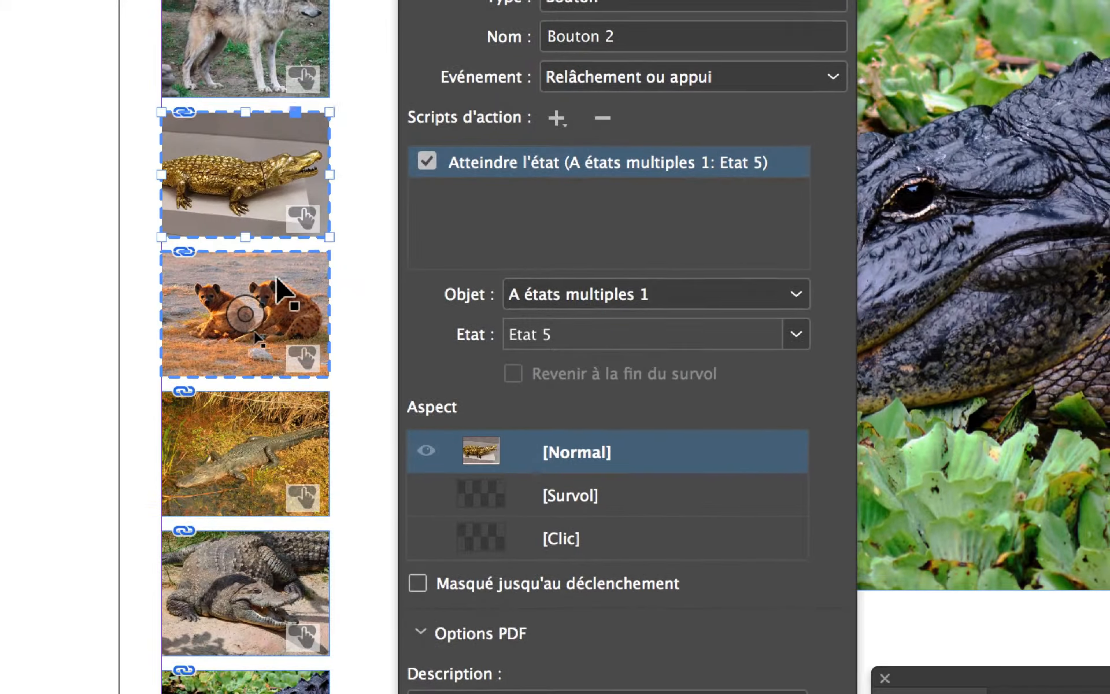
Step: Give the hyenas button an Atteindre l'état action targeting Etat 4 of A états multiples 1
{"action": "left_click", "coordinate": [81, 101]}
{"action": "left_click", "coordinate": [370, 222]}
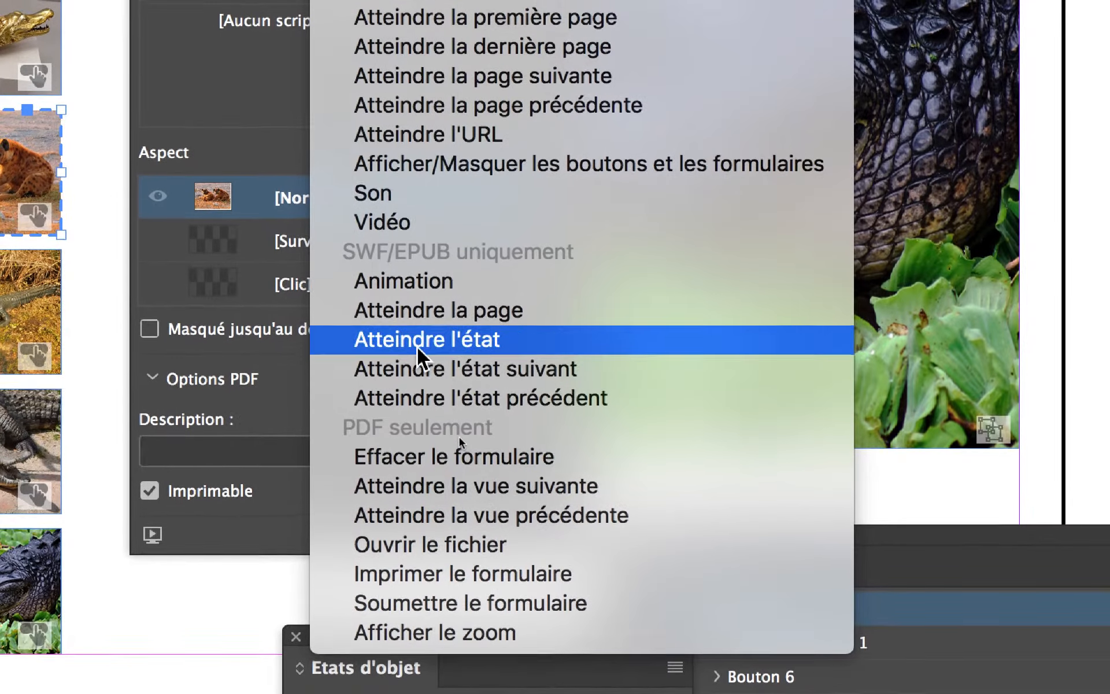
{"action": "left_click", "coordinate": [418, 345]}
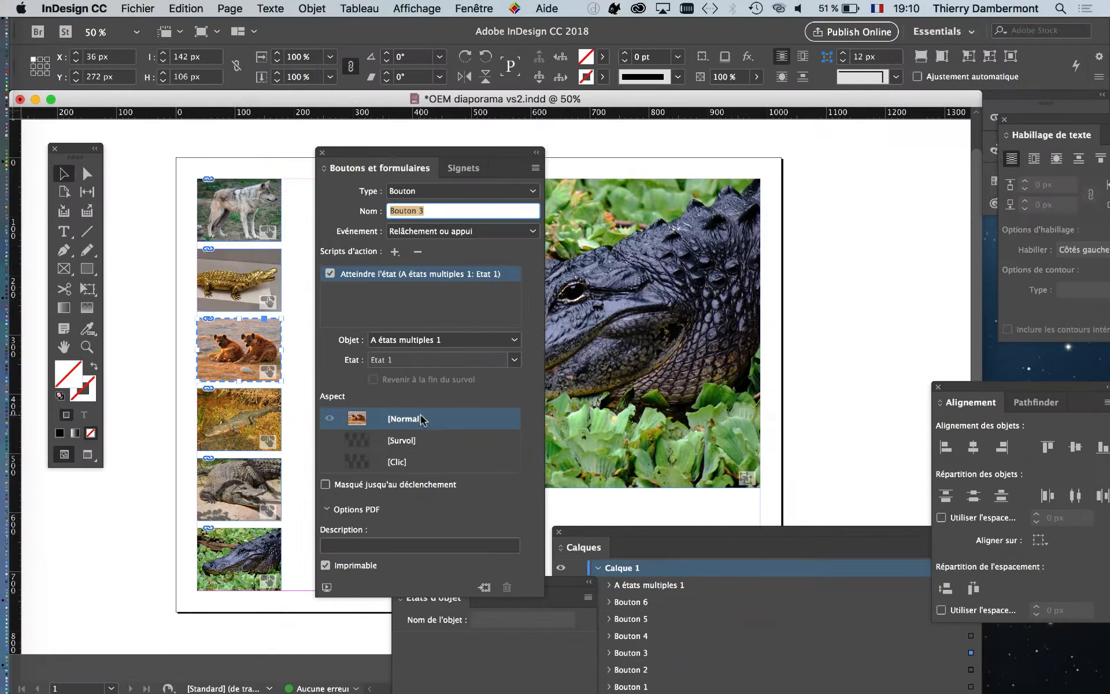
{"action": "left_click", "coordinate": [411, 363]}
{"action": "left_click", "coordinate": [434, 475]}
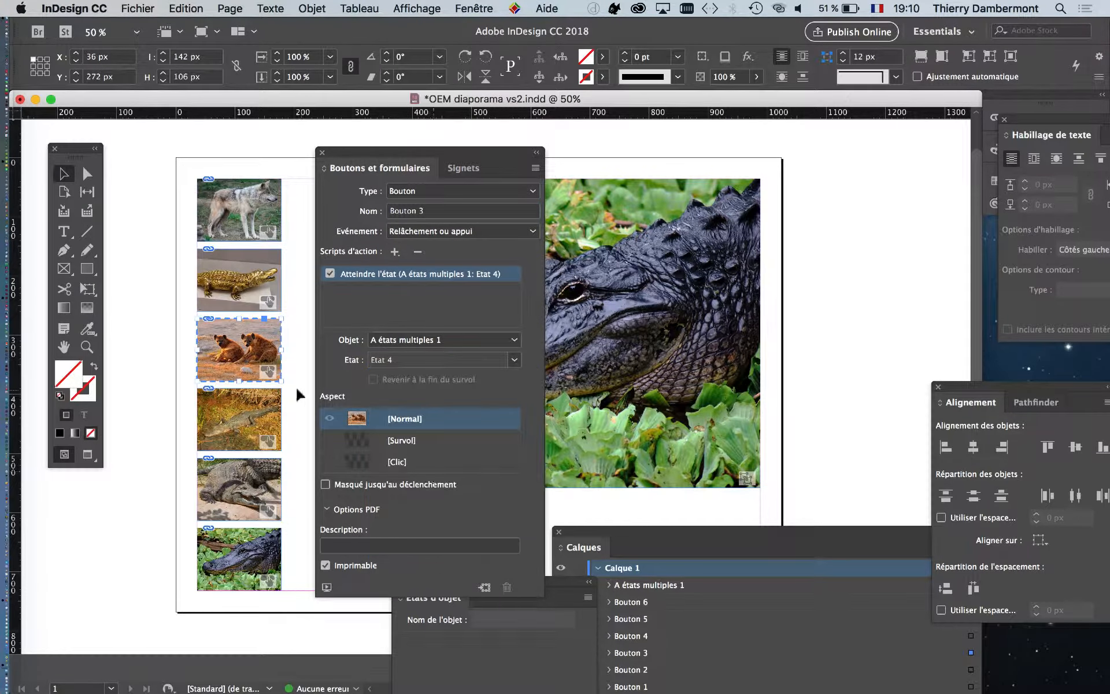
Step: Add an Atteindre l'état action to Bouton 4, the crocodile in the yellow grass, targeting Etat 3 of A états multiples 1
{"action": "left_click", "coordinate": [275, 401]}
{"action": "left_click", "coordinate": [395, 251]}
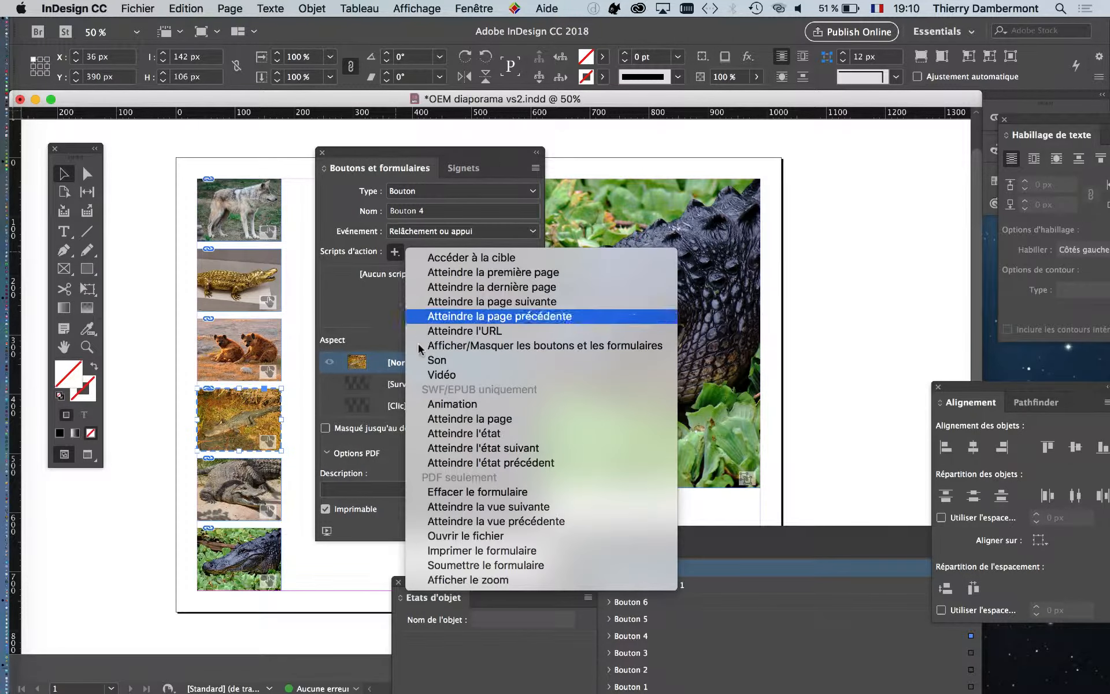
{"action": "left_click", "coordinate": [479, 433]}
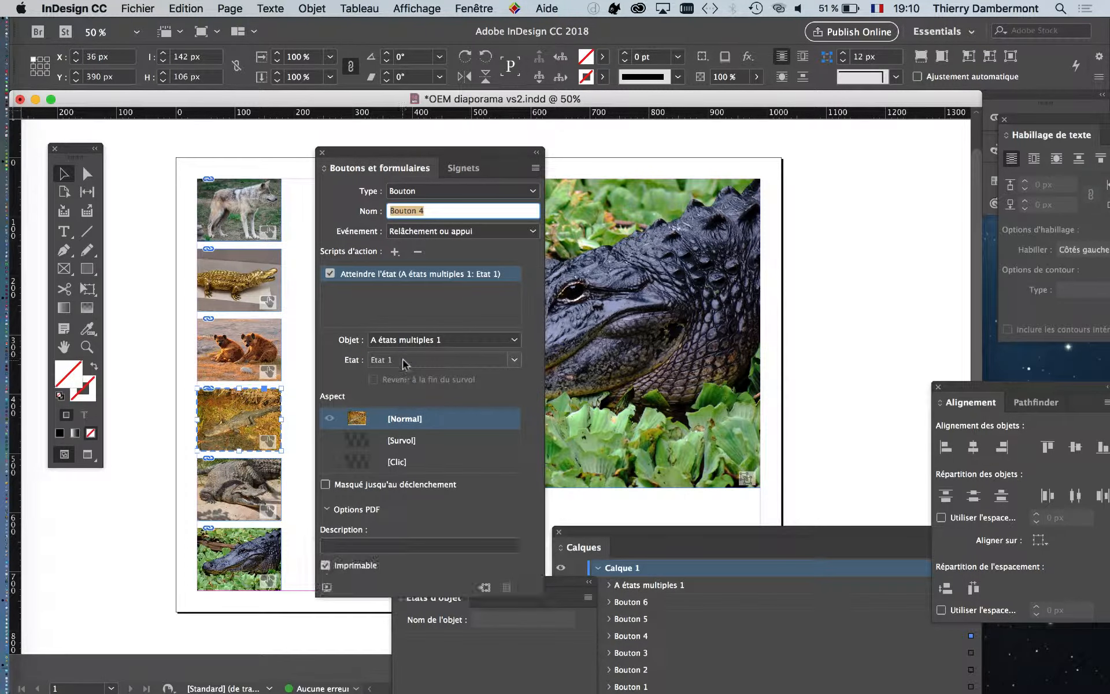
{"action": "left_click", "coordinate": [408, 360]}
Step: Add an Atteindre l'état action to Bouton 5, the grey crocodile on the sand, targeting Etat 2 of A états multiples 1
{"action": "left_click", "coordinate": [360, 422]}
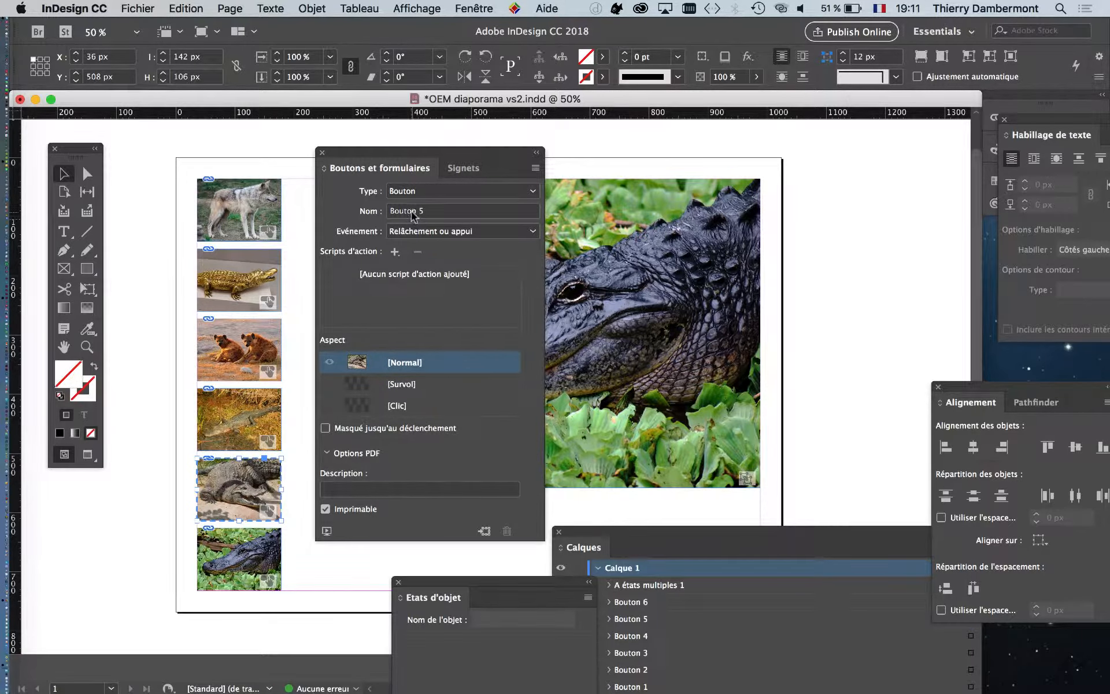
{"action": "left_click", "coordinate": [395, 252]}
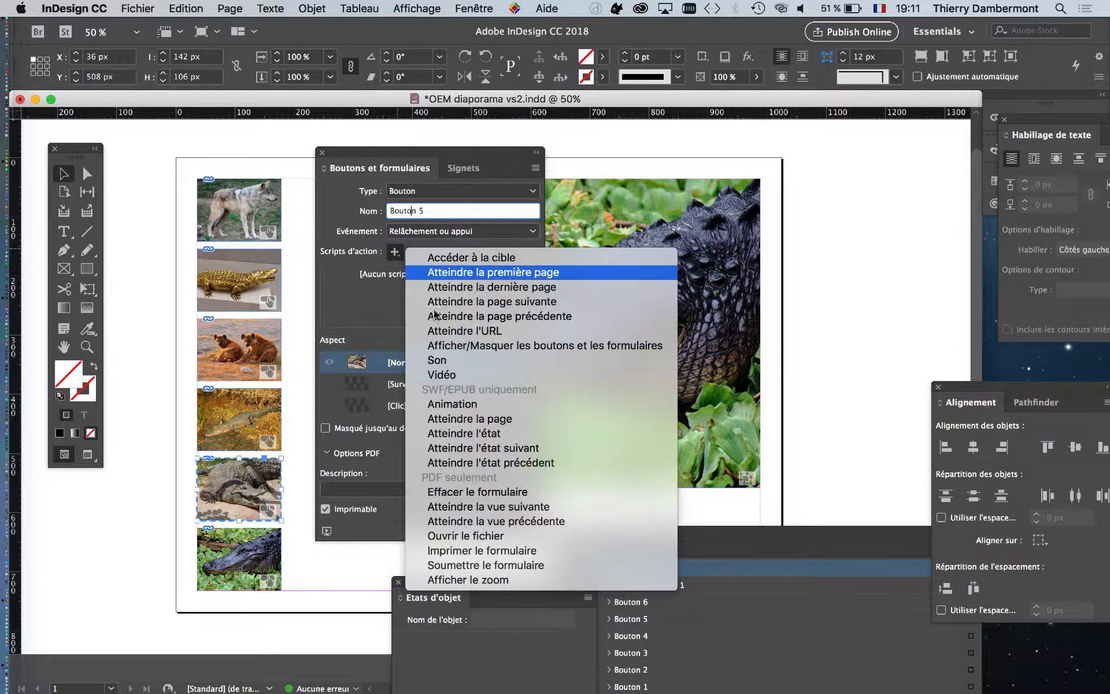
{"action": "left_click", "coordinate": [495, 433]}
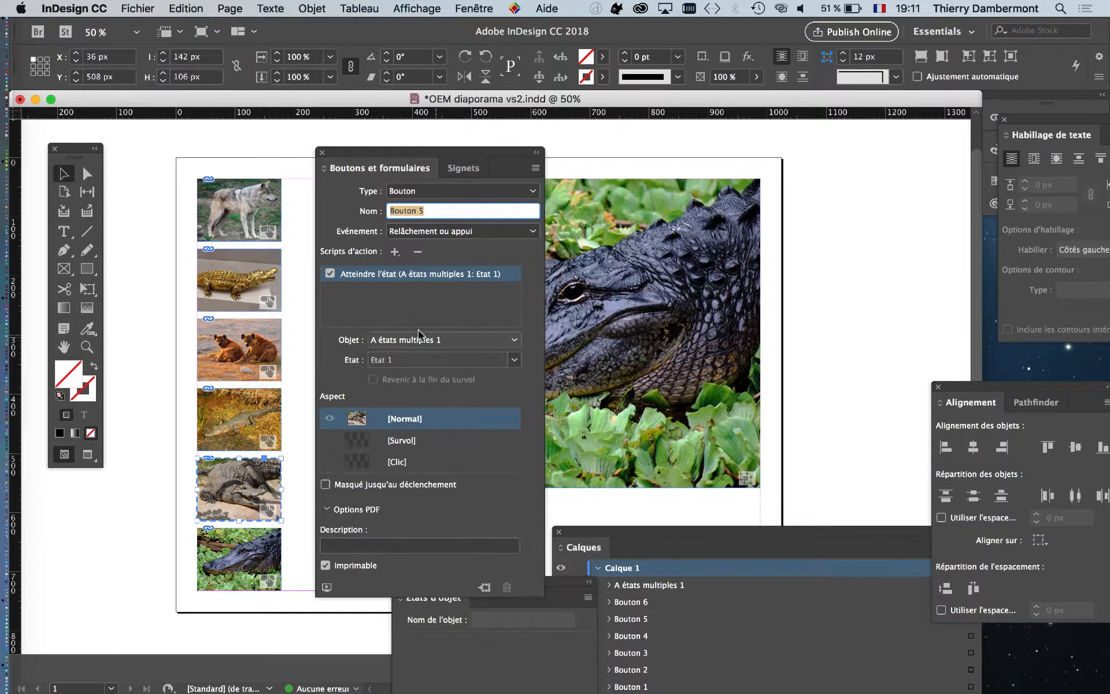
{"action": "left_click", "coordinate": [426, 364]}
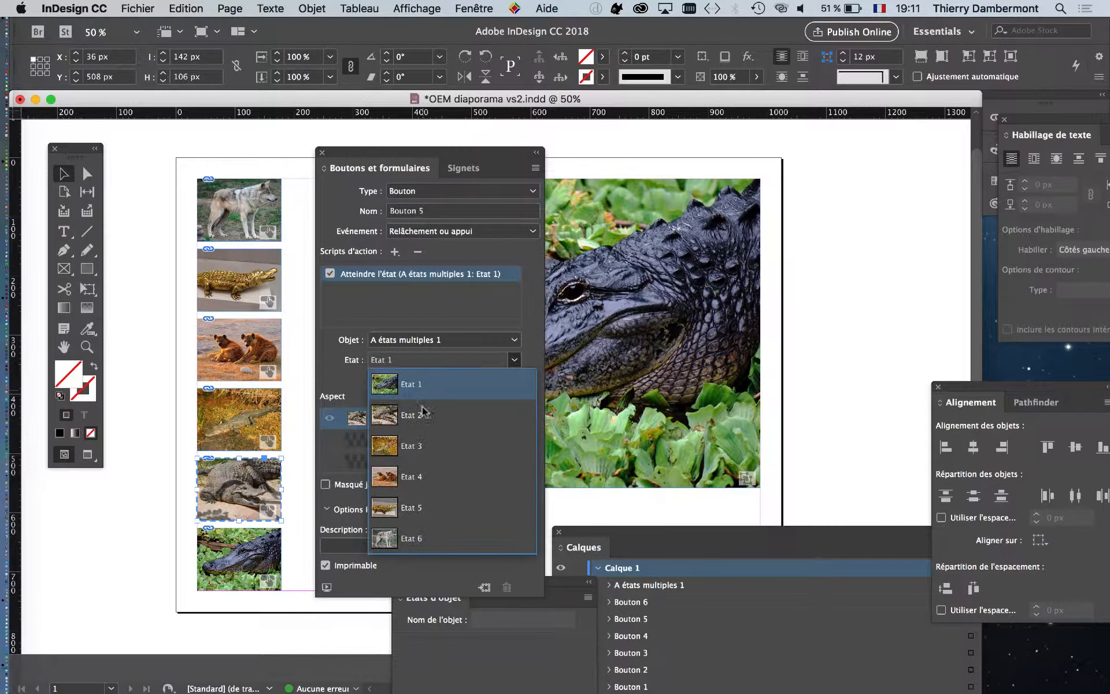
Step: Give Bouton 6, the black alligator thumbnail, an Atteindre l'état action targeting Etat 1 of A états multiples 1
{"action": "left_click", "coordinate": [262, 548]}
{"action": "left_click", "coordinate": [395, 252]}
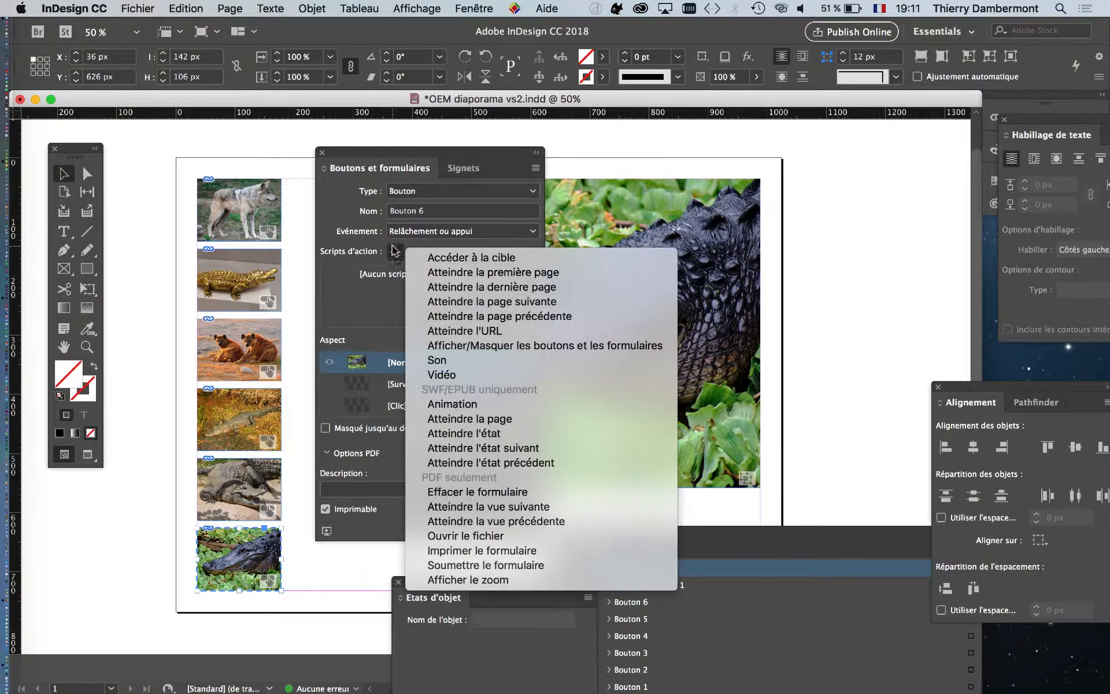
{"action": "left_click", "coordinate": [474, 438]}
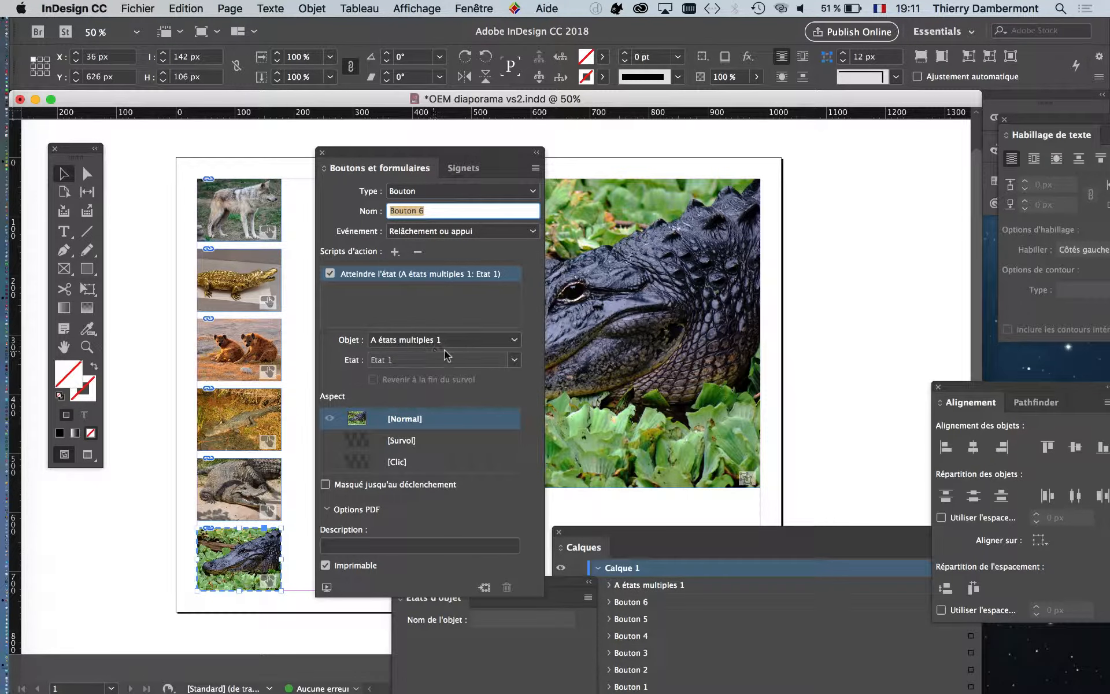
{"action": "left_click", "coordinate": [415, 360]}
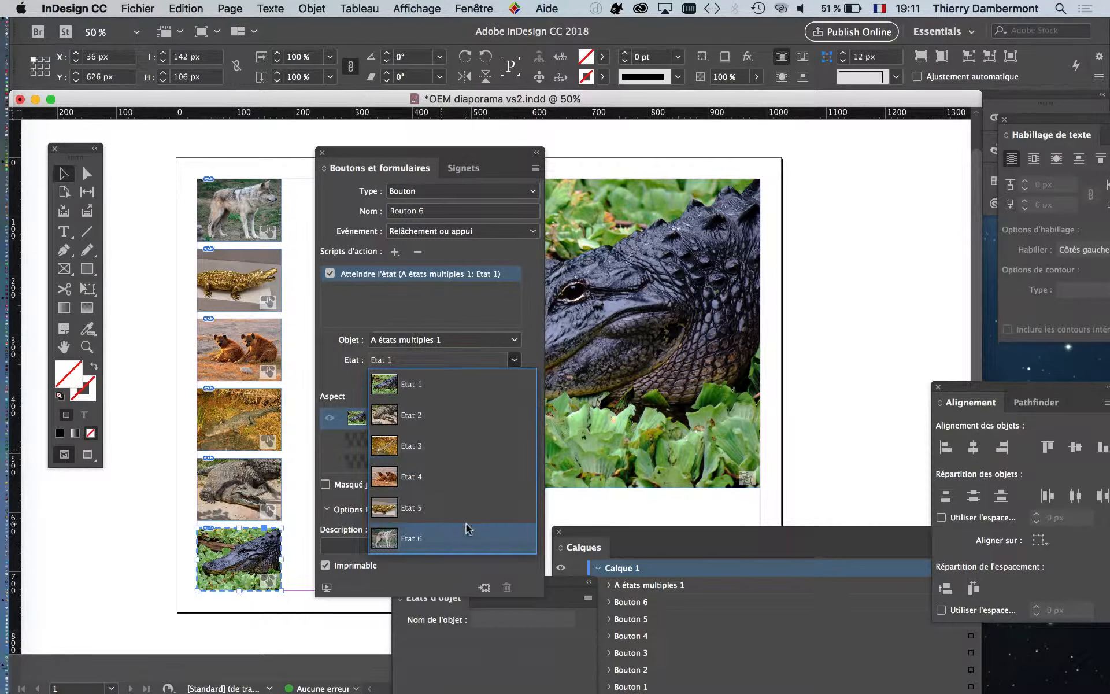
{"action": "left_click", "coordinate": [440, 386]}
Step: Select the thumbnail buttons one after another and check which state of A états multiples 1 each one targets
{"action": "left_click_drag", "start_coordinate": [392, 152], "coordinate": [853, 130]}
{"action": "left_click", "coordinate": [258, 201]}
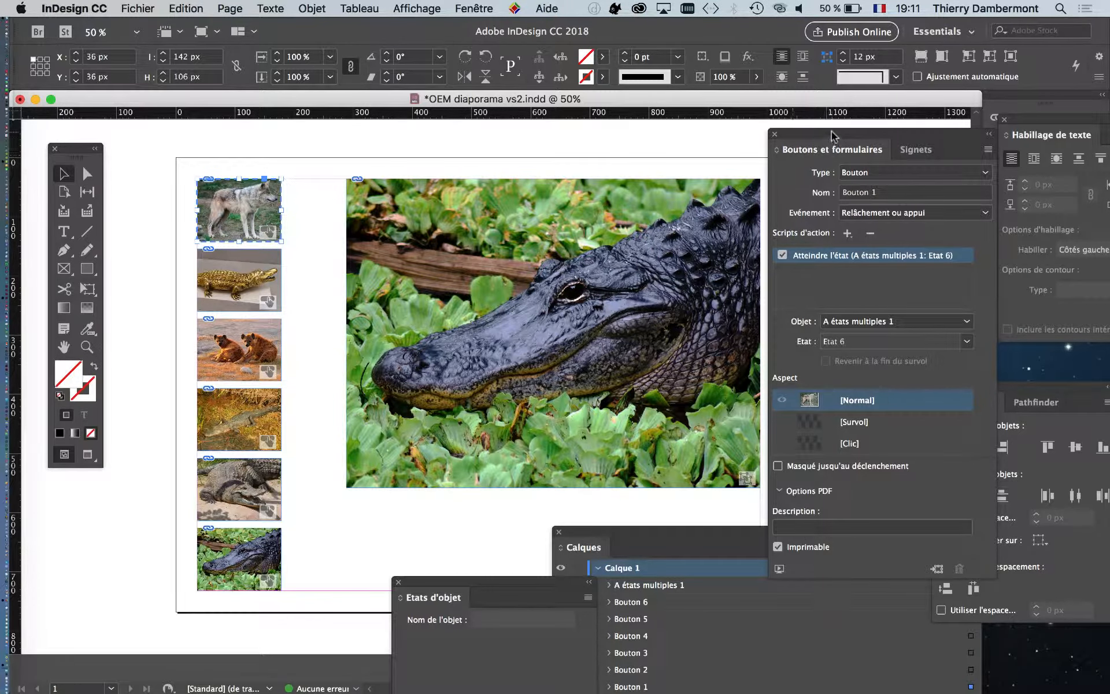
{"action": "left_click_drag", "start_coordinate": [832, 131], "coordinate": [380, 133]}
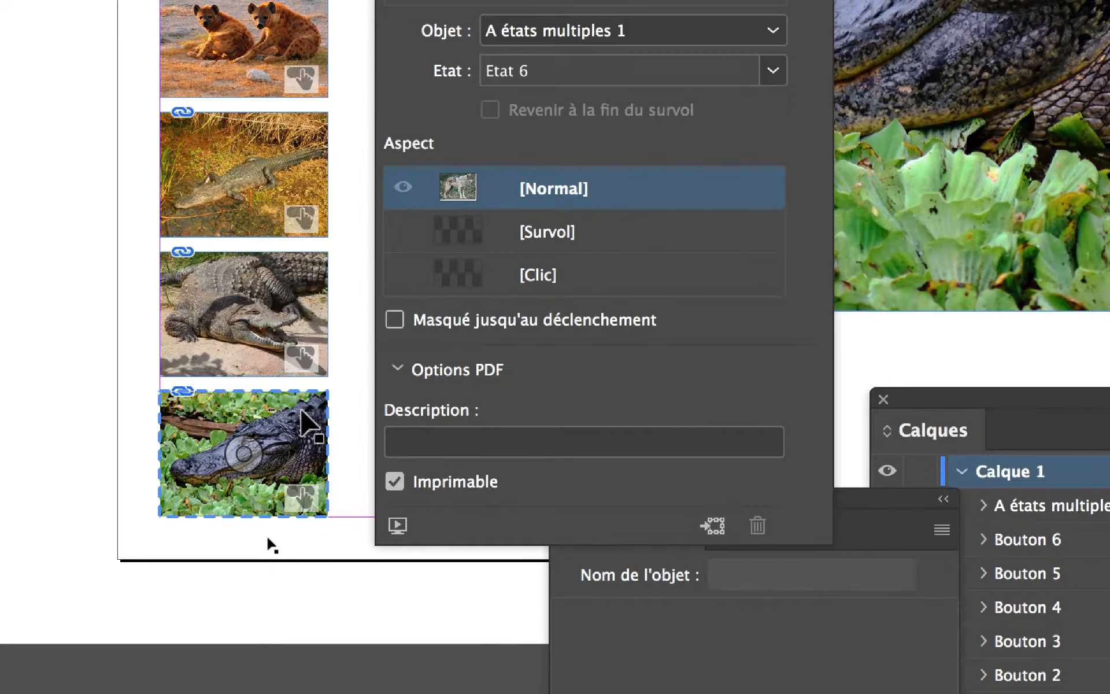
{"action": "left_click", "coordinate": [255, 523]}
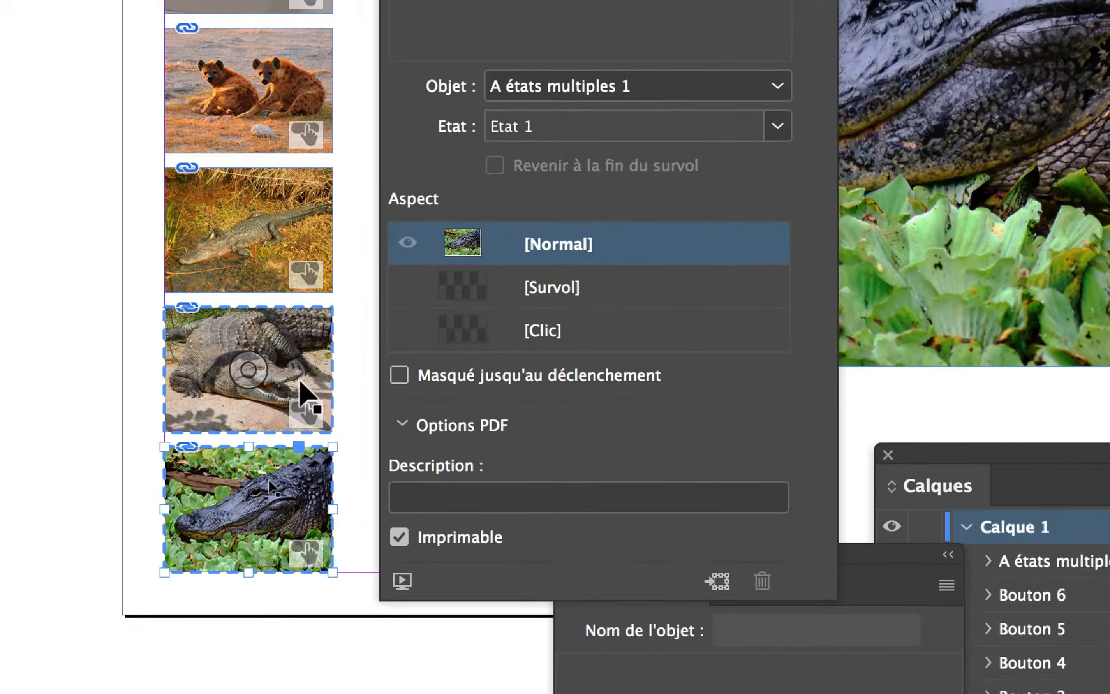
{"action": "left_click", "coordinate": [300, 373]}
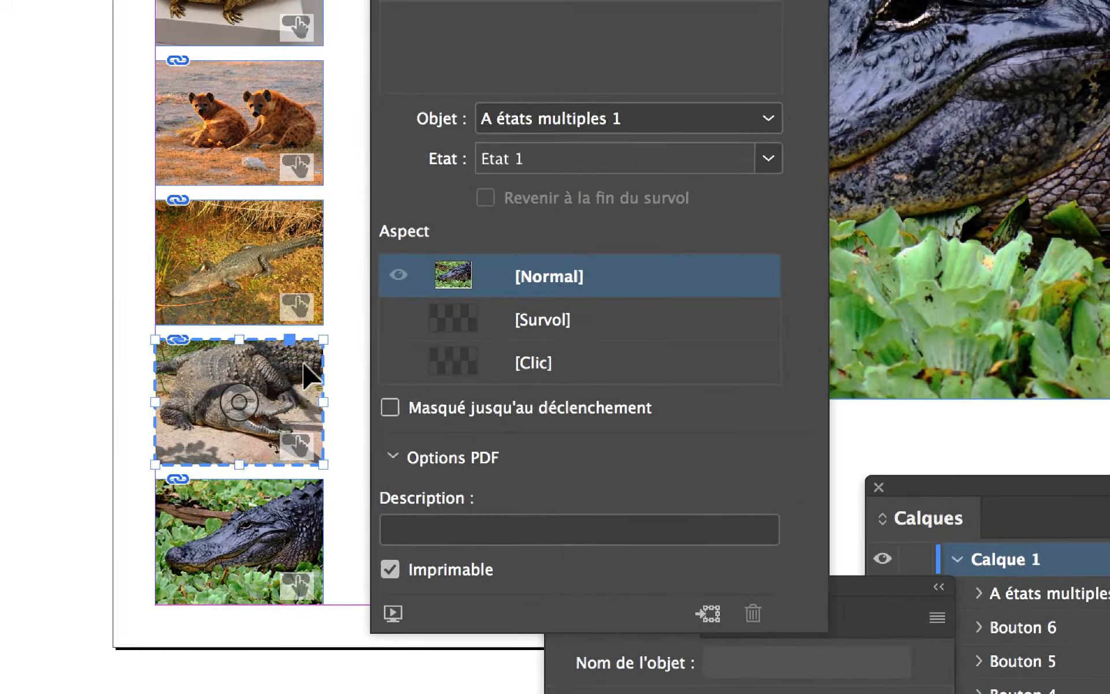
{"action": "left_click", "coordinate": [315, 229]}
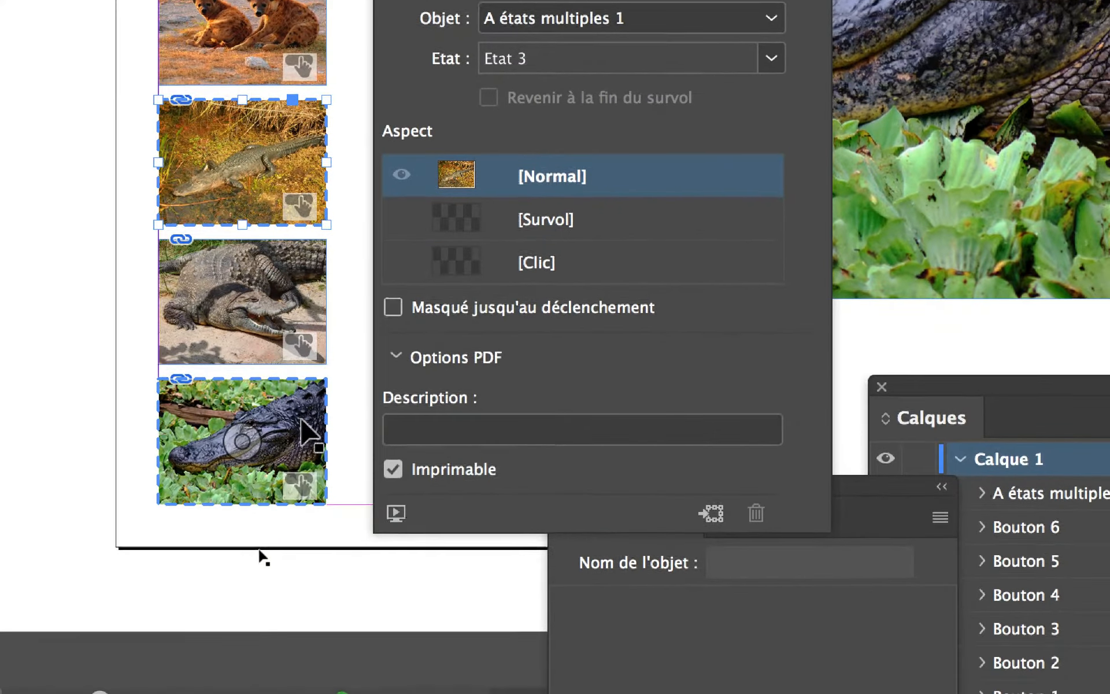
{"action": "left_click", "coordinate": [301, 422]}
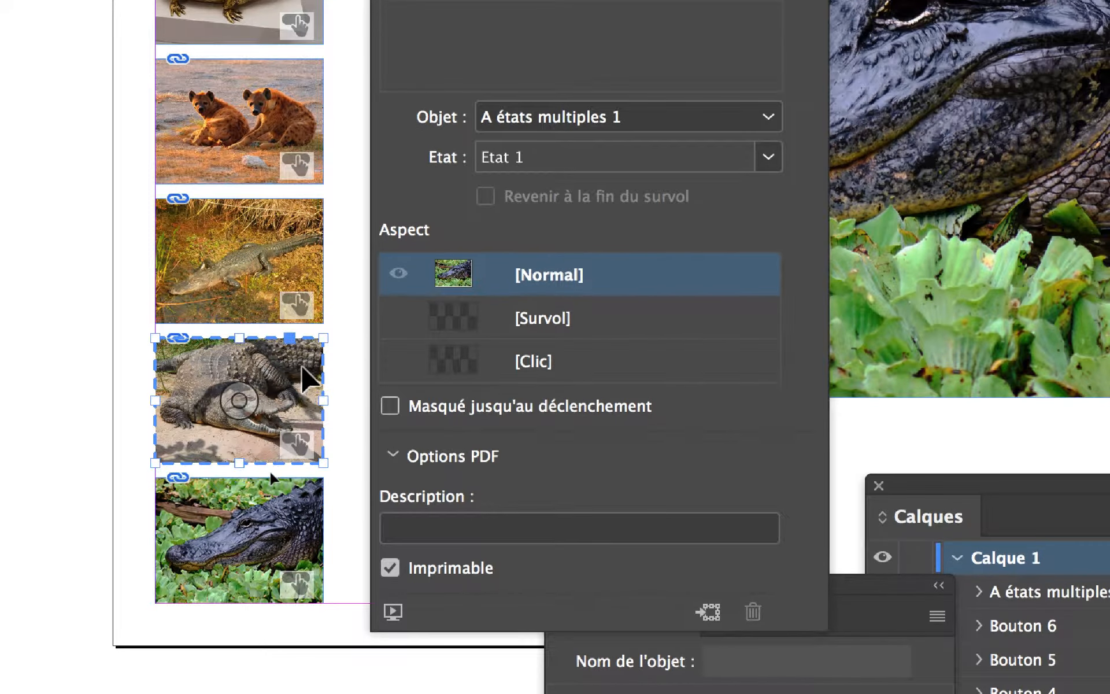
{"action": "left_click", "coordinate": [311, 327]}
{"action": "left_click", "coordinate": [318, 225]}
{"action": "left_click", "coordinate": [304, 282]}
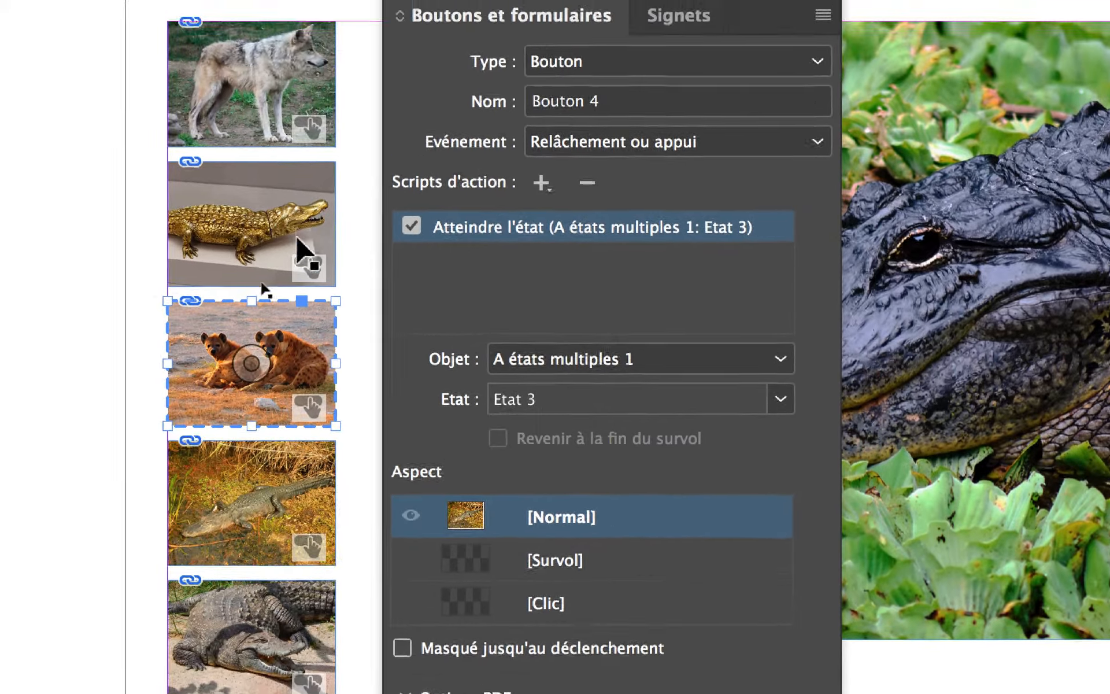
{"action": "left_click", "coordinate": [290, 167]}
{"action": "left_click", "coordinate": [293, 24]}
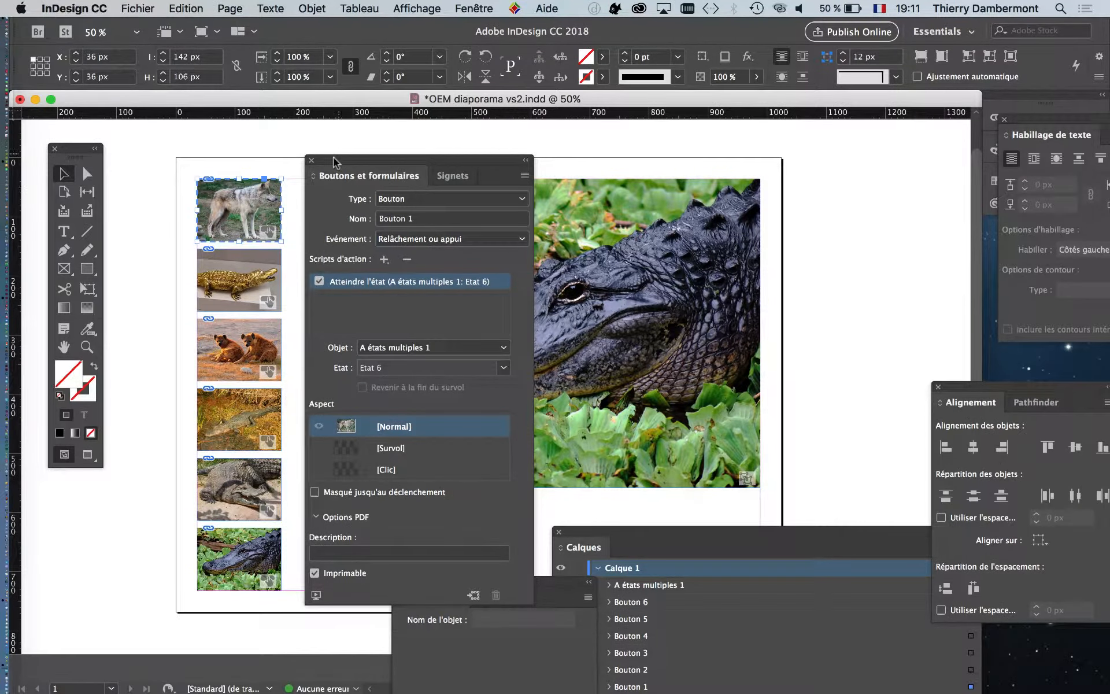
Step: Select the large multi-state image and view its list of states, with the floating panels placed clear of the artwork
{"action": "left_click_drag", "start_coordinate": [435, 86], "coordinate": [814, 387]}
{"action": "left_click", "coordinate": [699, 260]}
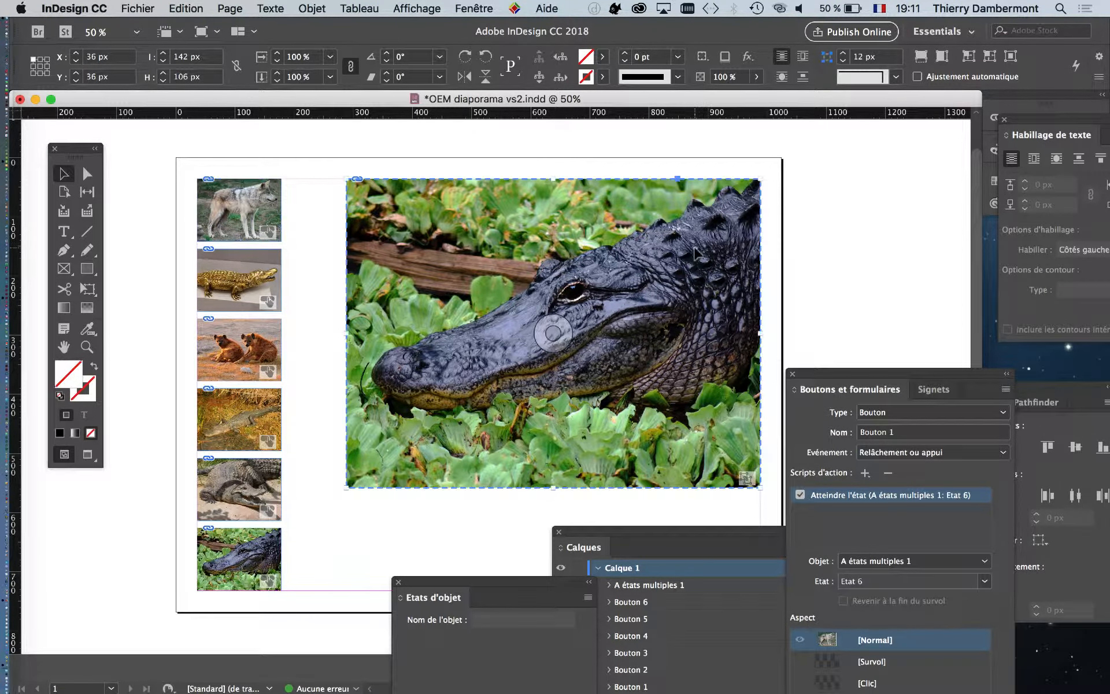
{"action": "left_click_drag", "start_coordinate": [459, 581], "coordinate": [749, 136]}
{"action": "left_click_drag", "start_coordinate": [881, 423], "coordinate": [865, 517]}
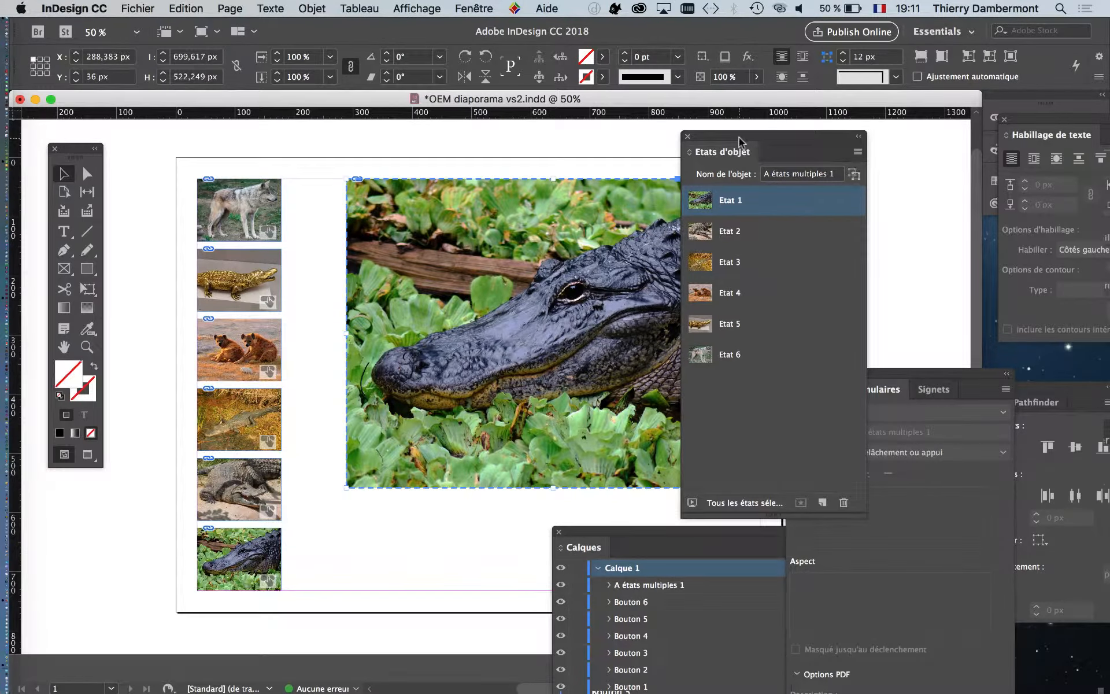
{"action": "left_click_drag", "start_coordinate": [718, 96], "coordinate": [986, 97]}
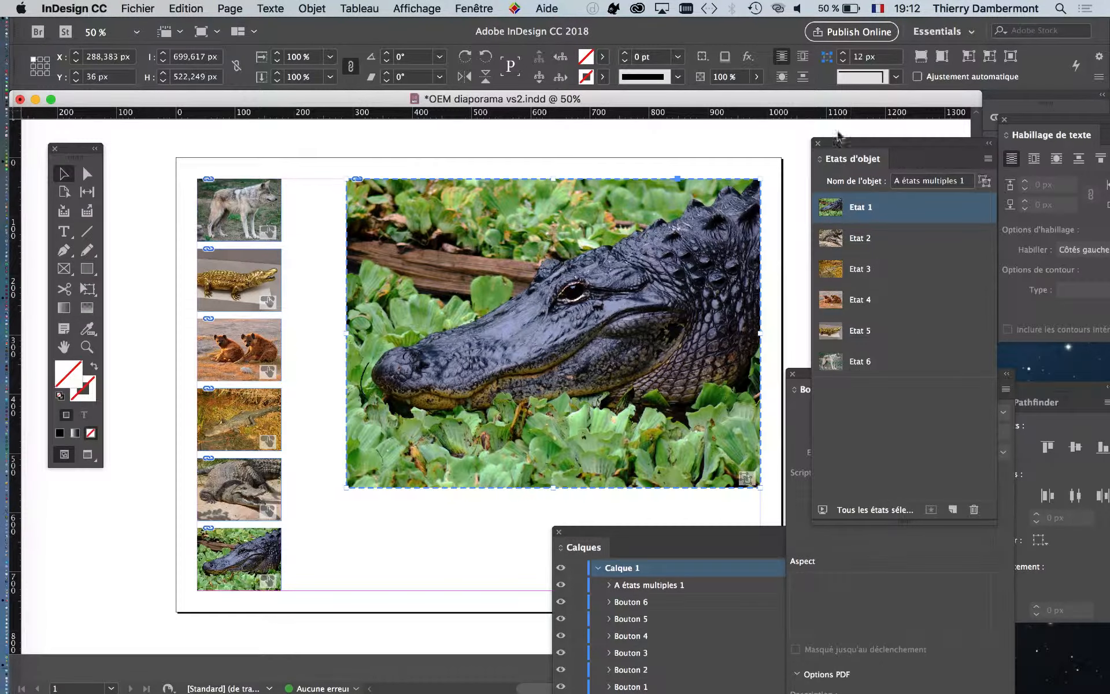
{"action": "left_click_drag", "start_coordinate": [838, 142], "coordinate": [912, 252]}
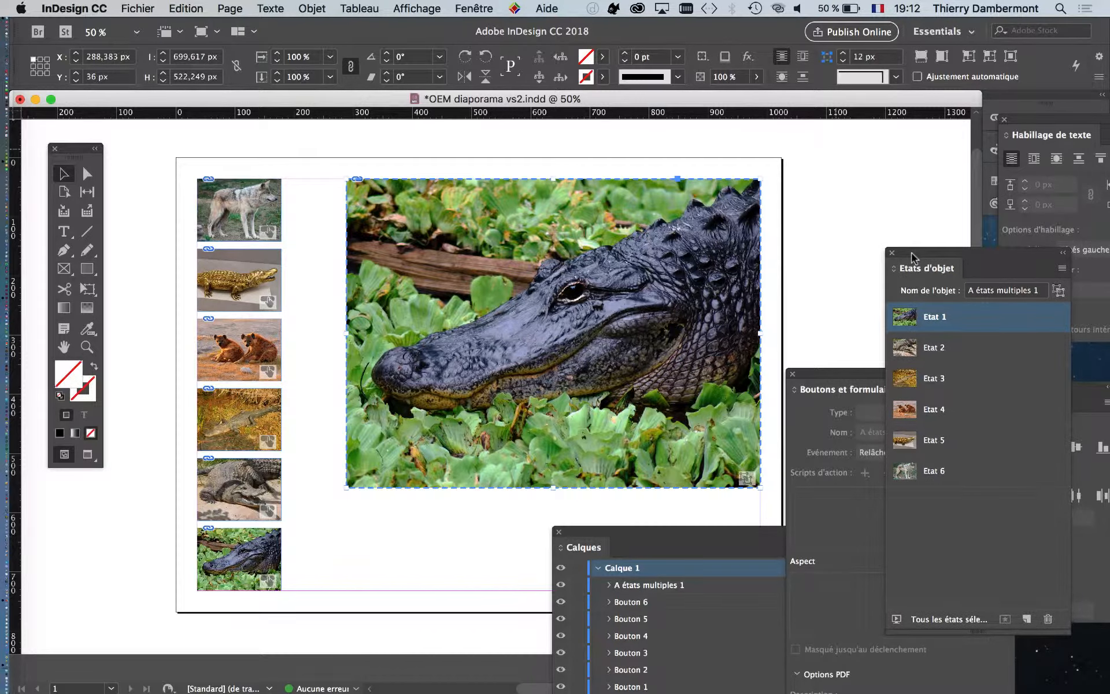
Step: Deselect everything and save the document under the new name OEM diaporama vs2 - 02.indd
{"action": "left_click", "coordinate": [471, 515]}
{"action": "left_click", "coordinate": [137, 8]}
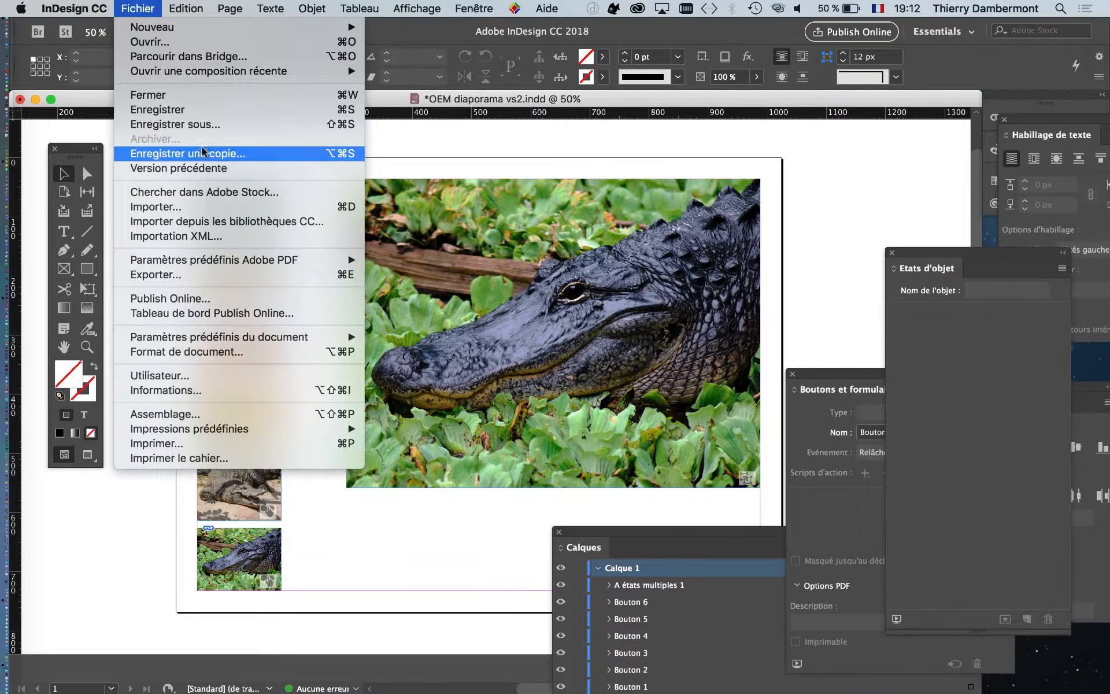
{"action": "left_click", "coordinate": [260, 119]}
{"action": "left_click", "coordinate": [614, 86]}
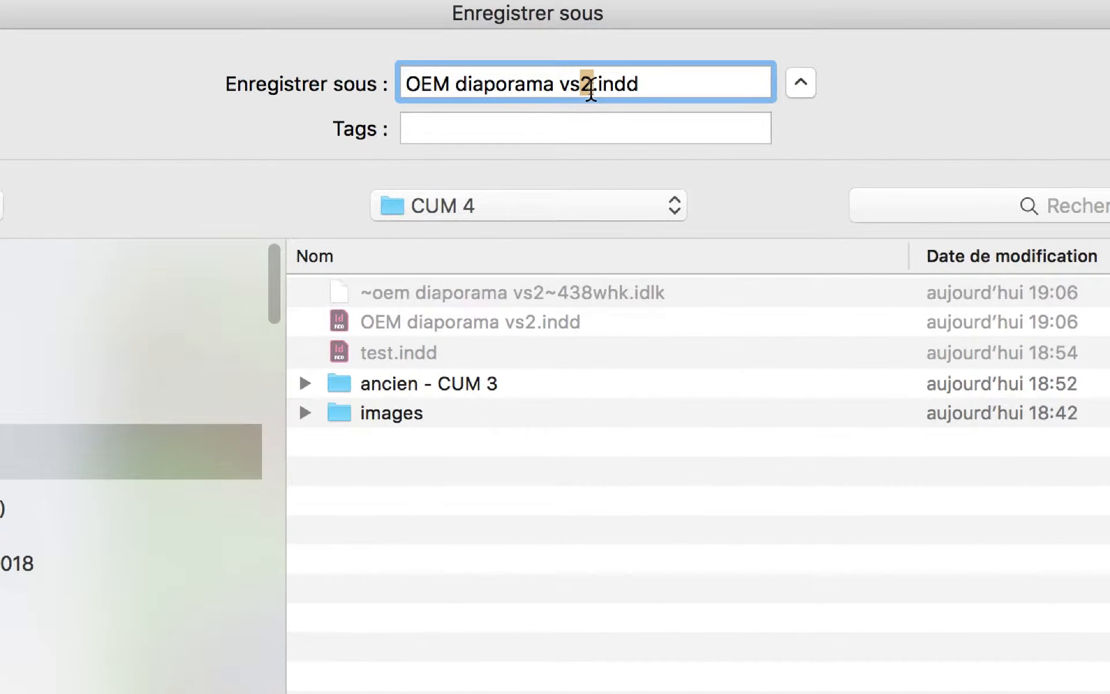
{"action": "left_click", "coordinate": [591, 90]}
{"action": "type", "text": "- 02"}
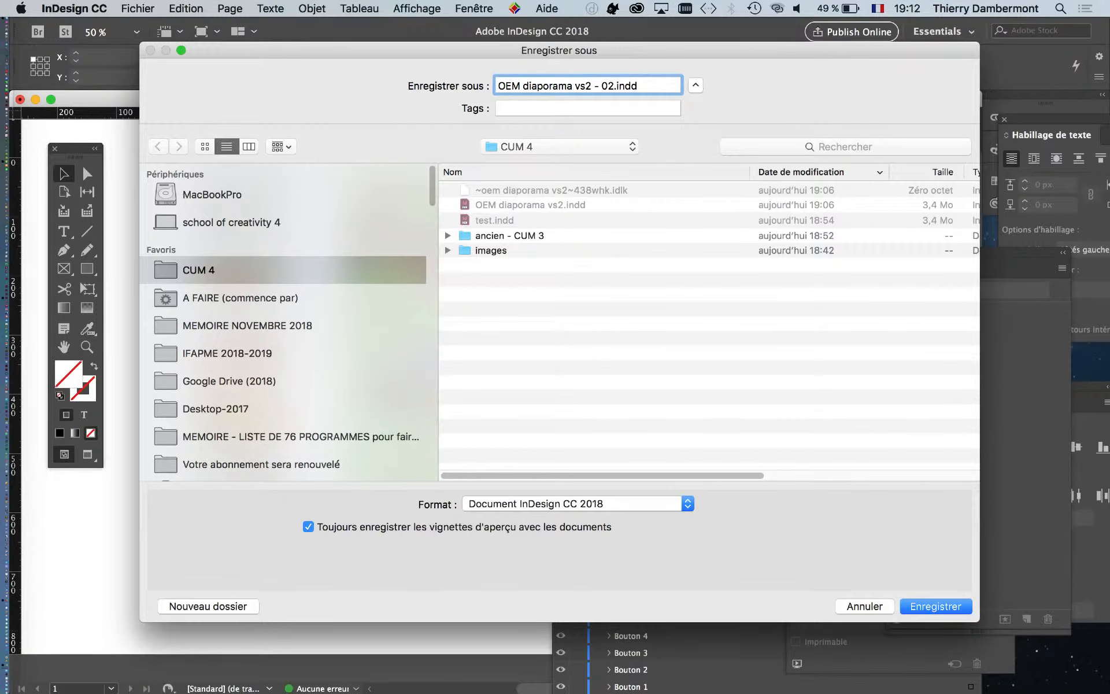
{"action": "key", "text": "Return"}
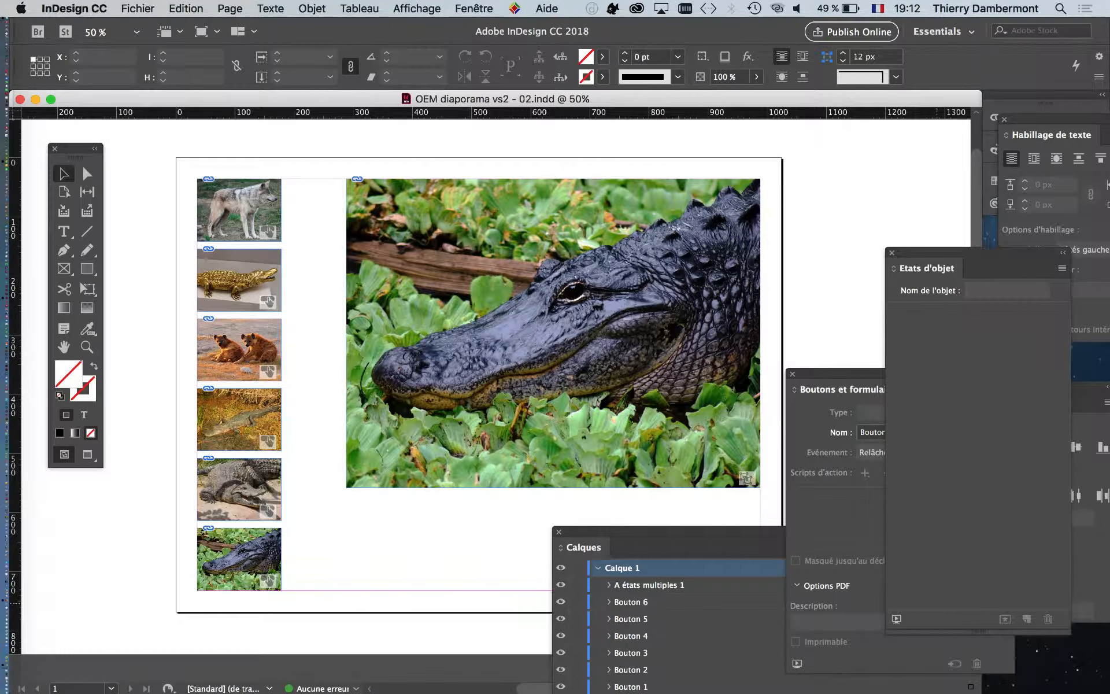
Step: Move the Boutons et formulaires and Calques panels farther away from the page
{"action": "left_click_drag", "start_coordinate": [813, 375], "coordinate": [862, 403]}
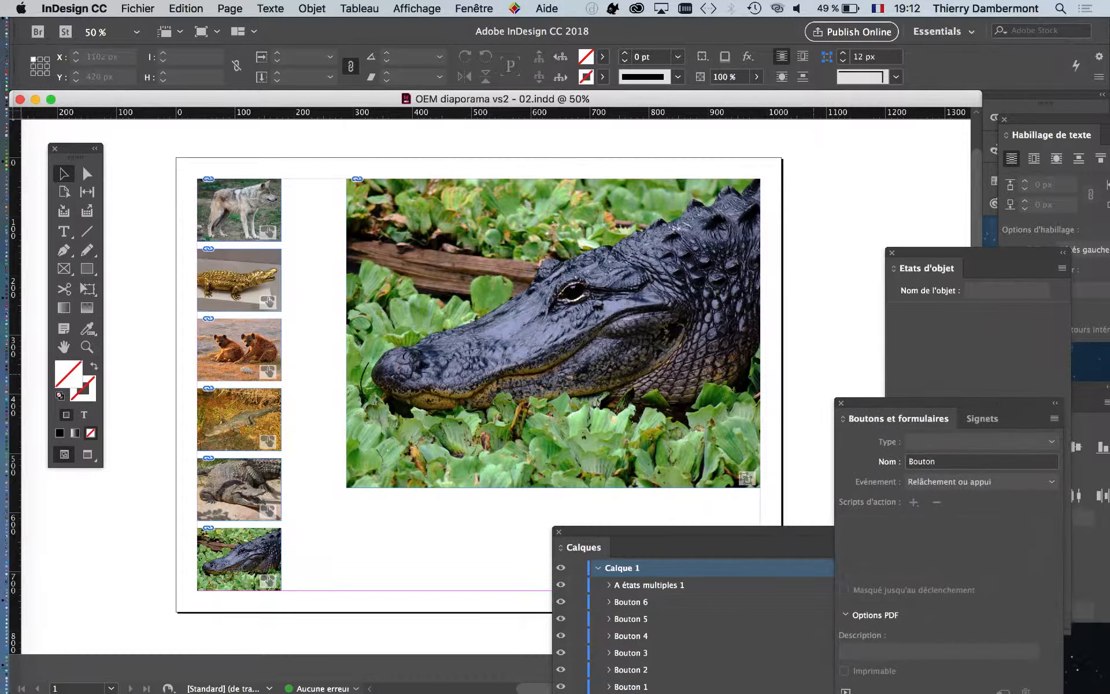
{"action": "left_click_drag", "start_coordinate": [681, 532], "coordinate": [762, 563]}
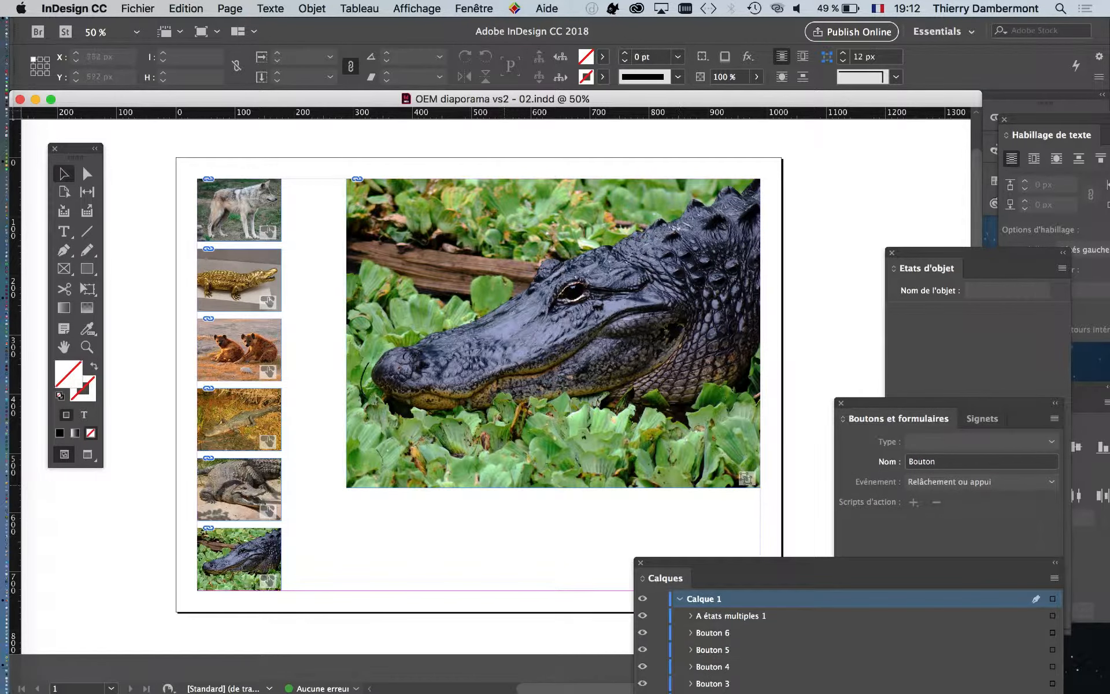
{"action": "scroll", "coordinate": [488, 382], "scroll_direction": "right", "scroll_amount": 3}
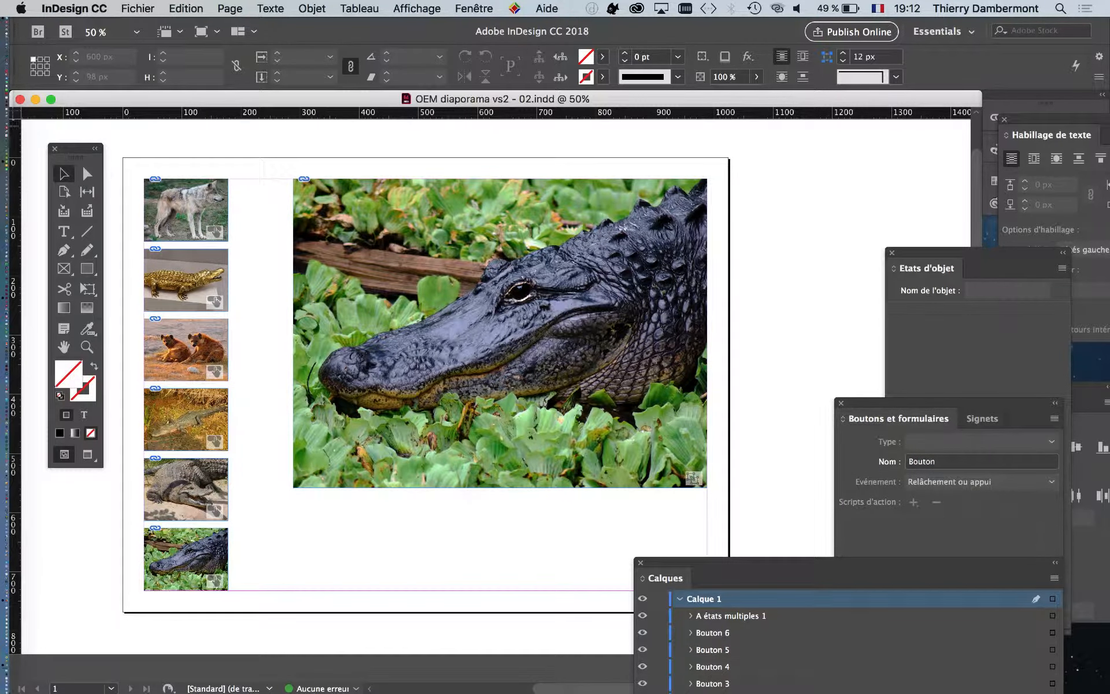
Step: Display the Aperçu de l'interactivité EPUB preview and resize it so its playback controls are fully visible
{"action": "left_click", "coordinate": [474, 8]}
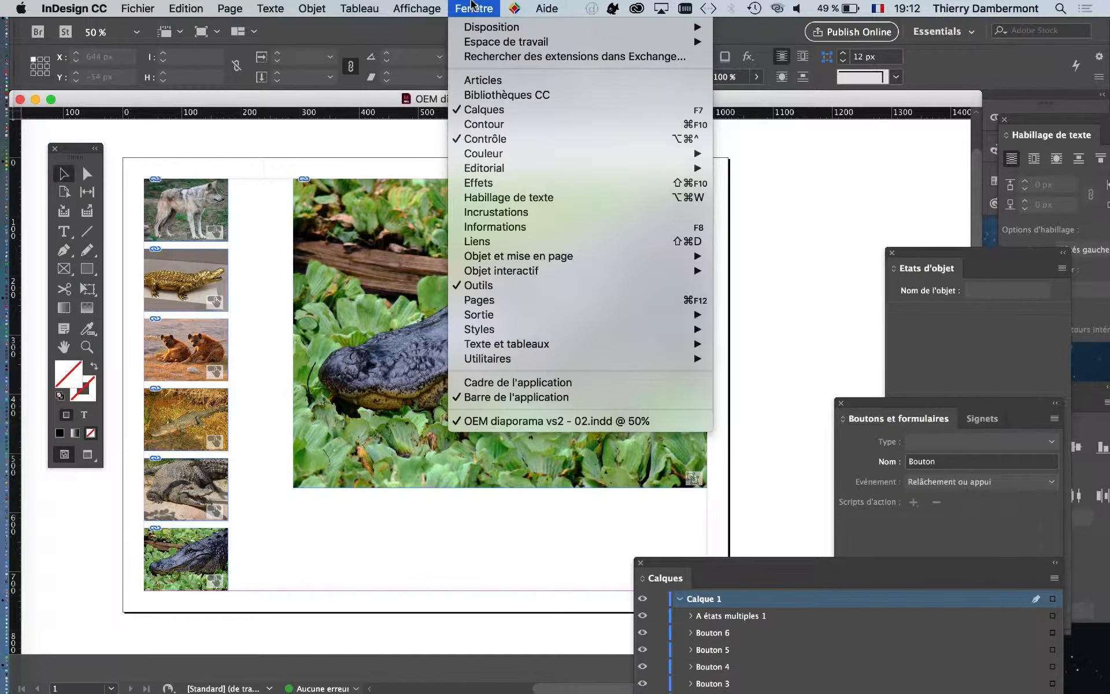
{"action": "mouse_move", "coordinate": [596, 272]}
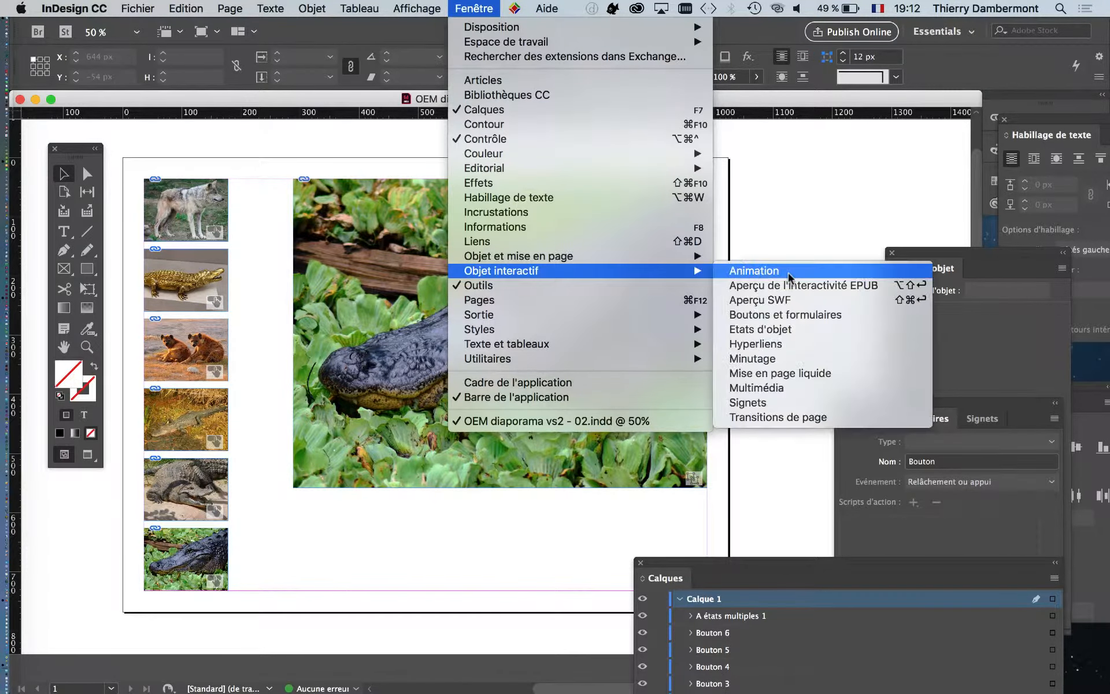
{"action": "left_click", "coordinate": [822, 289]}
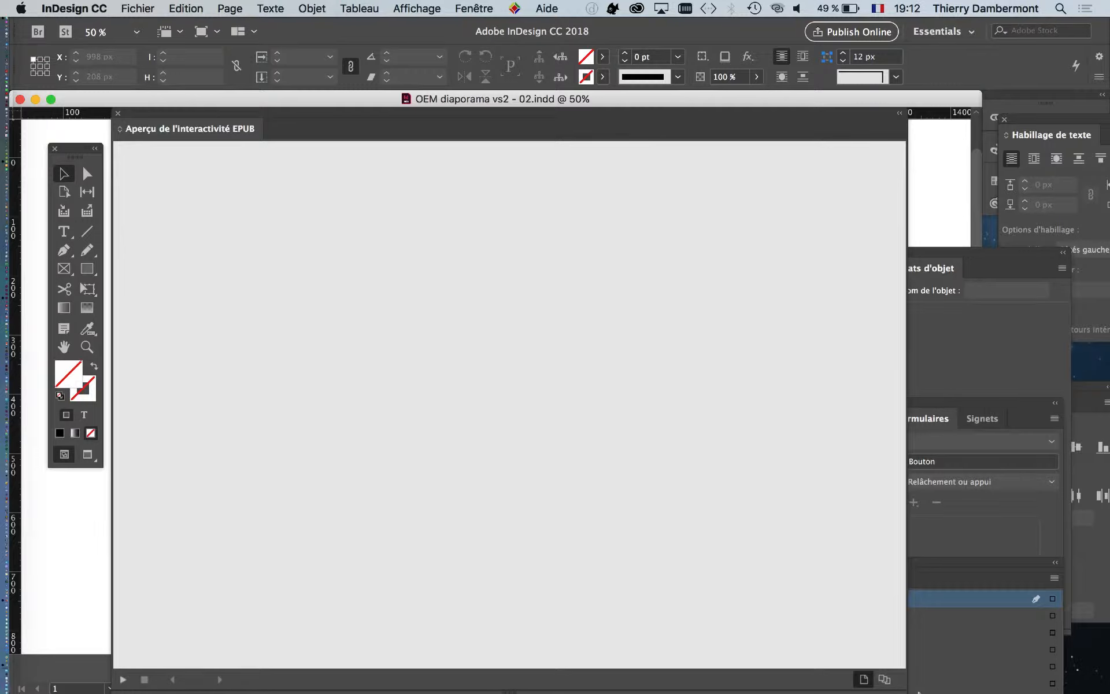
{"action": "left_click_drag", "start_coordinate": [904, 686], "coordinate": [911, 661]}
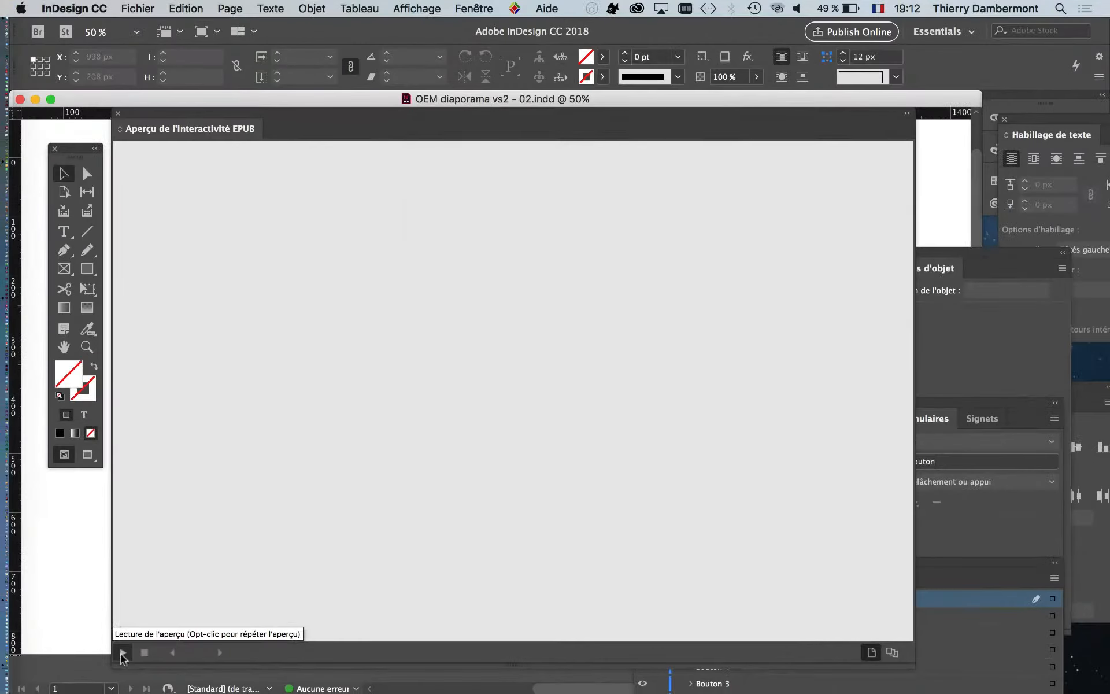
Step: Play the interactivity preview and test each of the six thumbnail buttons, checking that the large image switches to the matching animal
{"action": "left_click", "coordinate": [122, 651]}
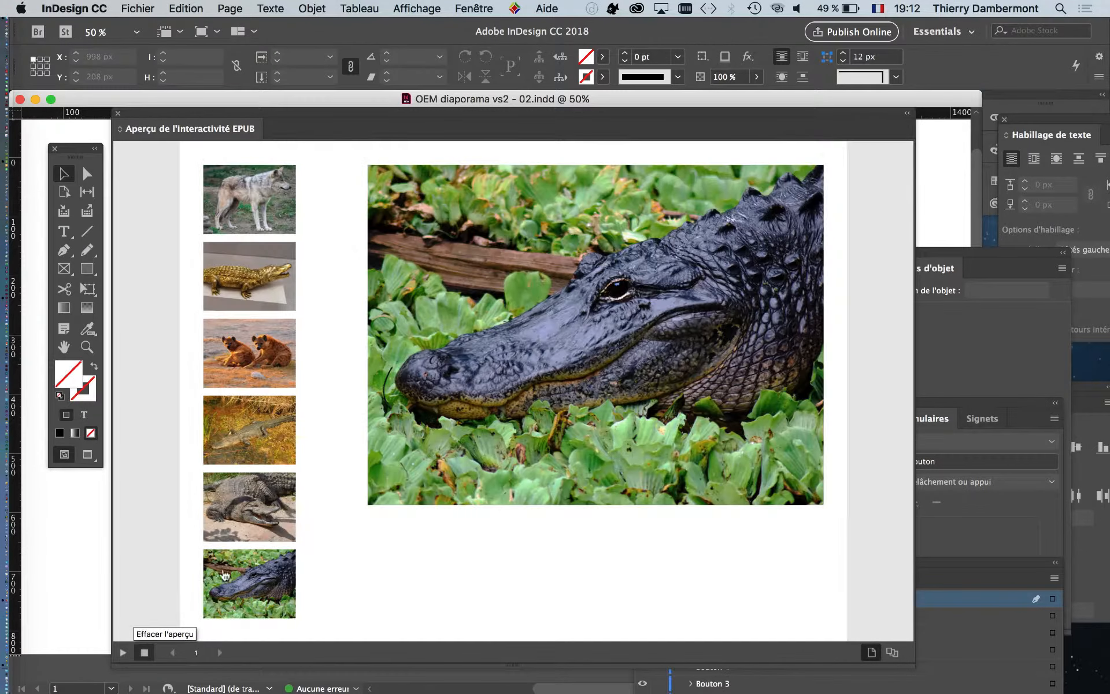
{"action": "left_click", "coordinate": [266, 287]}
{"action": "left_click", "coordinate": [269, 365]}
{"action": "left_click", "coordinate": [272, 195]}
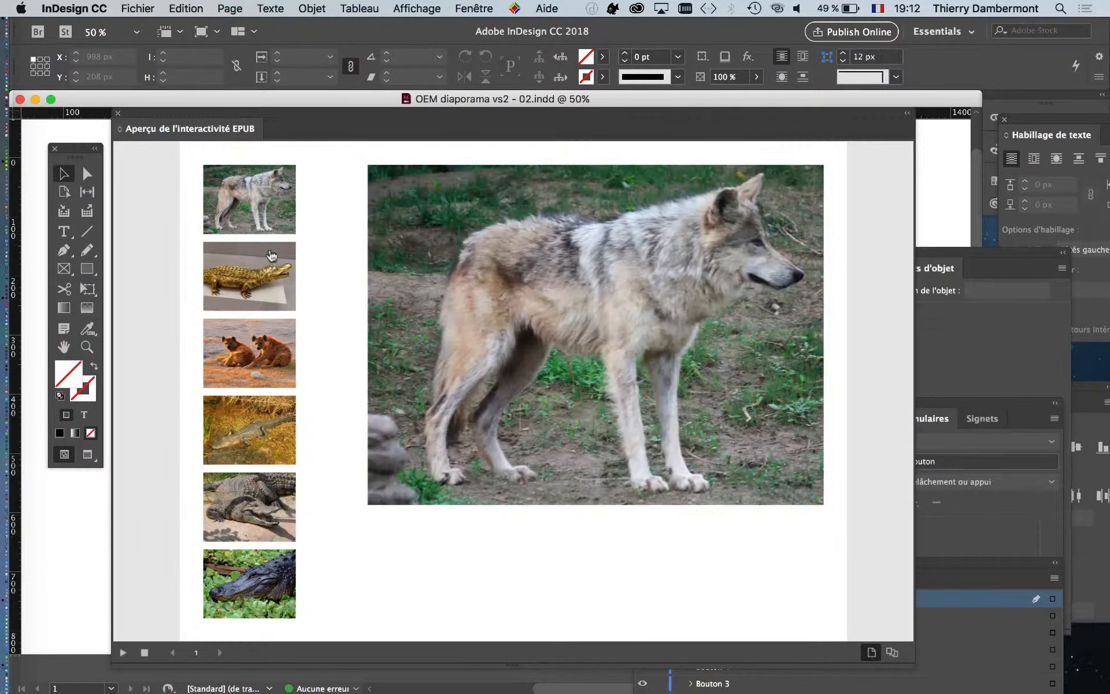
{"action": "left_click", "coordinate": [275, 416]}
{"action": "left_click", "coordinate": [265, 523]}
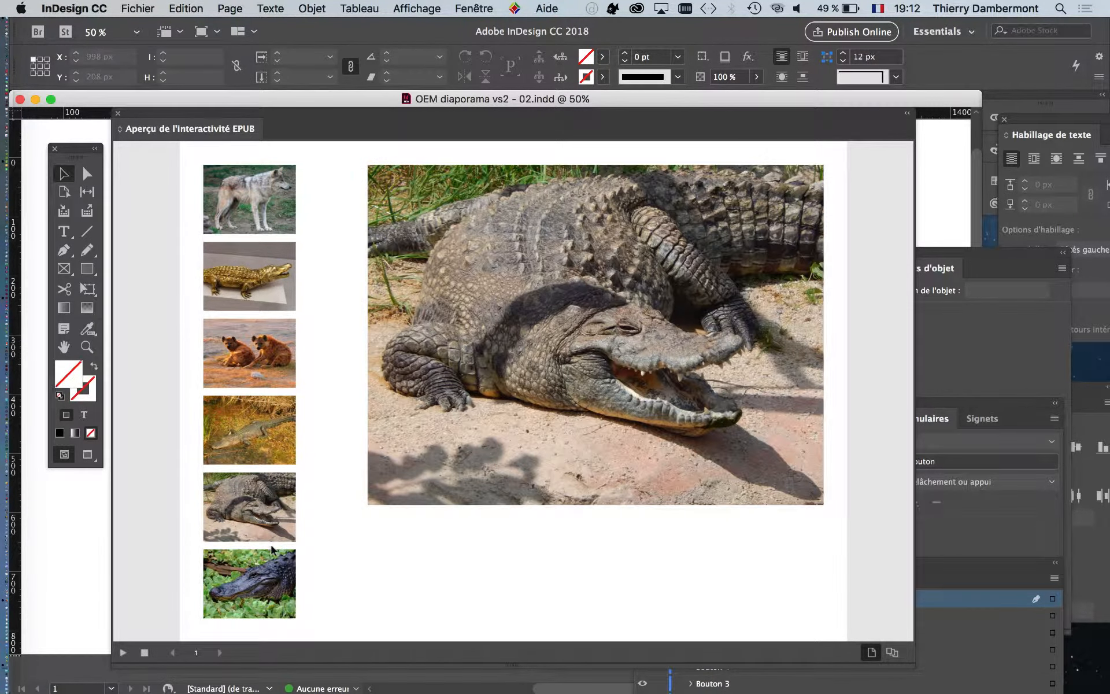
{"action": "left_click", "coordinate": [264, 572]}
Step: Test the thumbnail buttons in sequence, going up the column to the wolf and back down to the black alligator among leaves
{"action": "left_click", "coordinate": [264, 527]}
{"action": "left_click", "coordinate": [262, 454]}
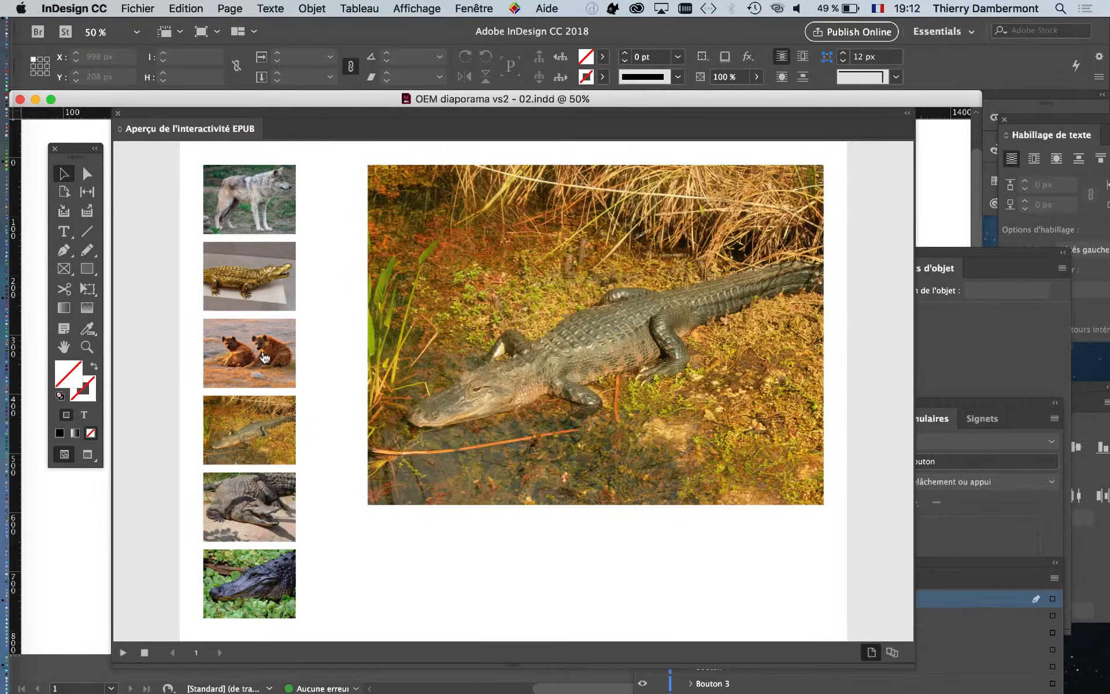
{"action": "left_click", "coordinate": [265, 359]}
{"action": "left_click", "coordinate": [265, 297]}
{"action": "left_click", "coordinate": [264, 222]}
{"action": "left_click", "coordinate": [264, 281]}
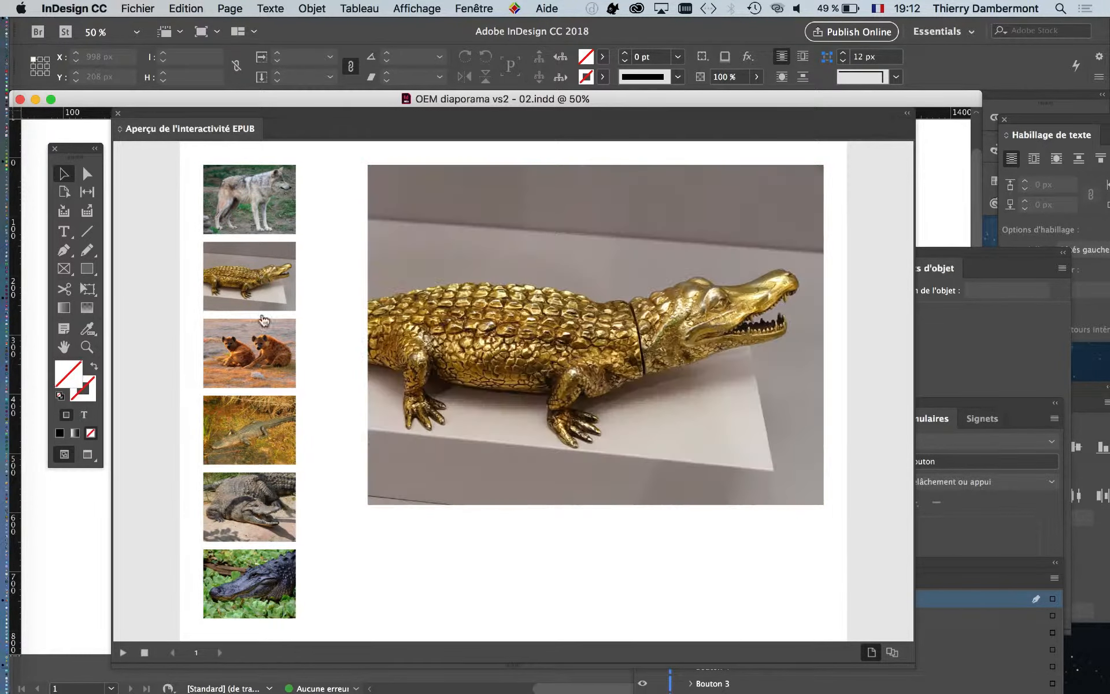
{"action": "left_click", "coordinate": [267, 367]}
{"action": "left_click", "coordinate": [264, 454]}
{"action": "left_click", "coordinate": [264, 527]}
{"action": "left_click", "coordinate": [260, 571]}
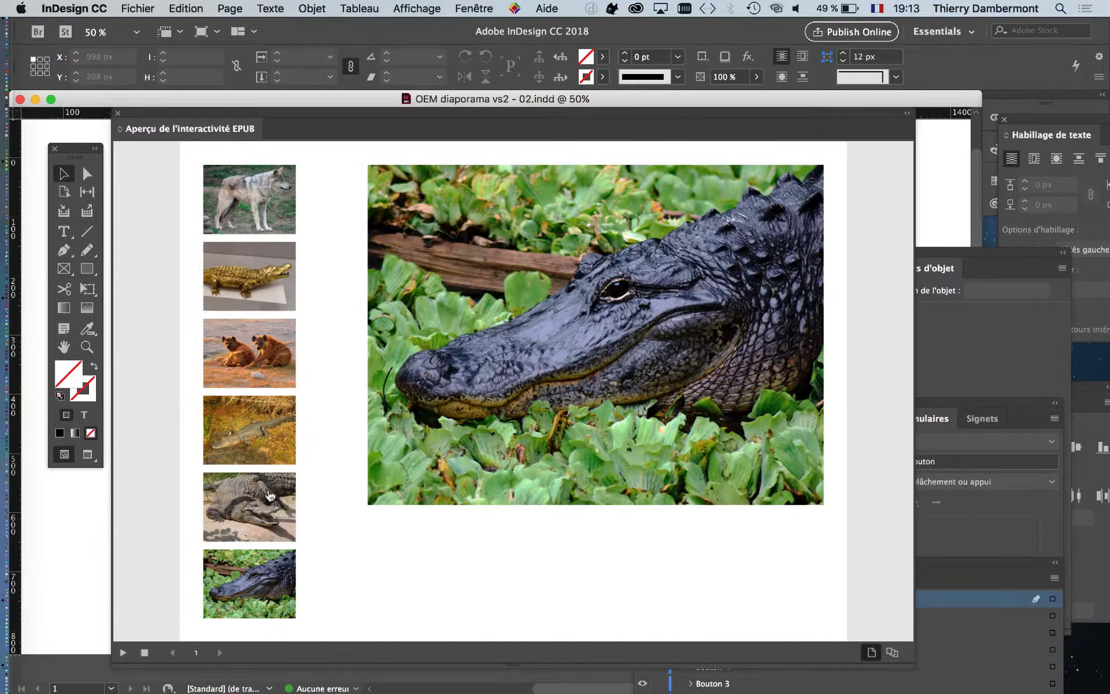
Step: Keep switching among the wolf, golden crocodile, hyena and alligator thumbnails in varied order to check the slideshow responds from any state
{"action": "left_click", "coordinate": [273, 509]}
{"action": "left_click", "coordinate": [276, 359]}
{"action": "left_click", "coordinate": [265, 271]}
{"action": "left_click", "coordinate": [271, 224]}
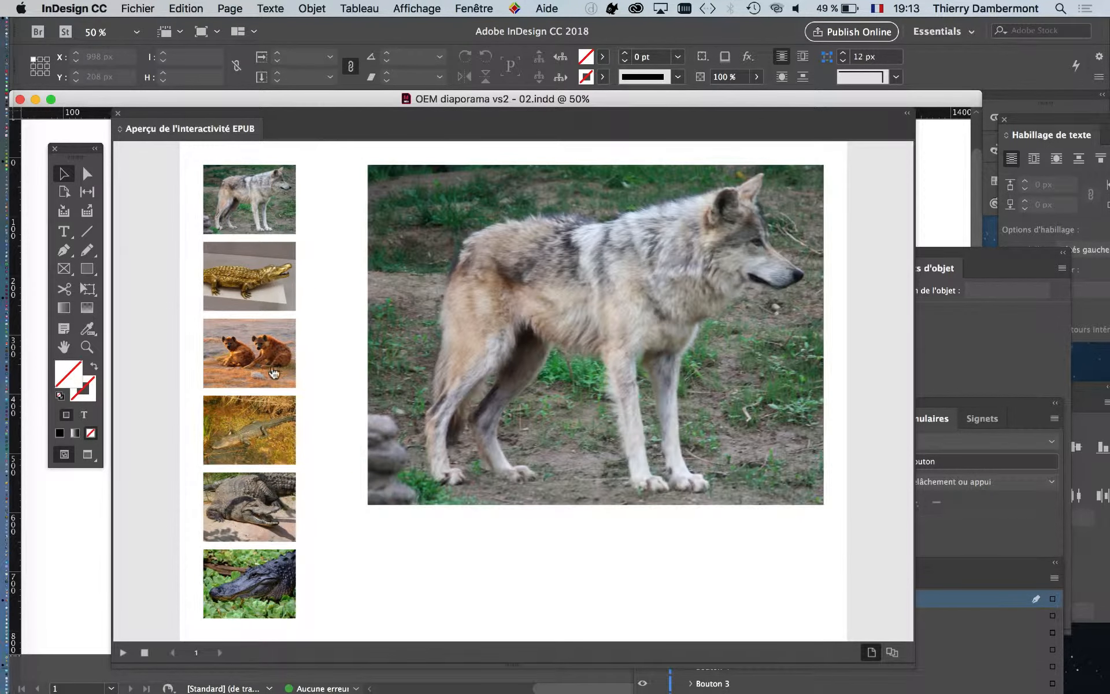
{"action": "left_click", "coordinate": [268, 379]}
{"action": "left_click", "coordinate": [270, 445]}
{"action": "left_click", "coordinate": [268, 556]}
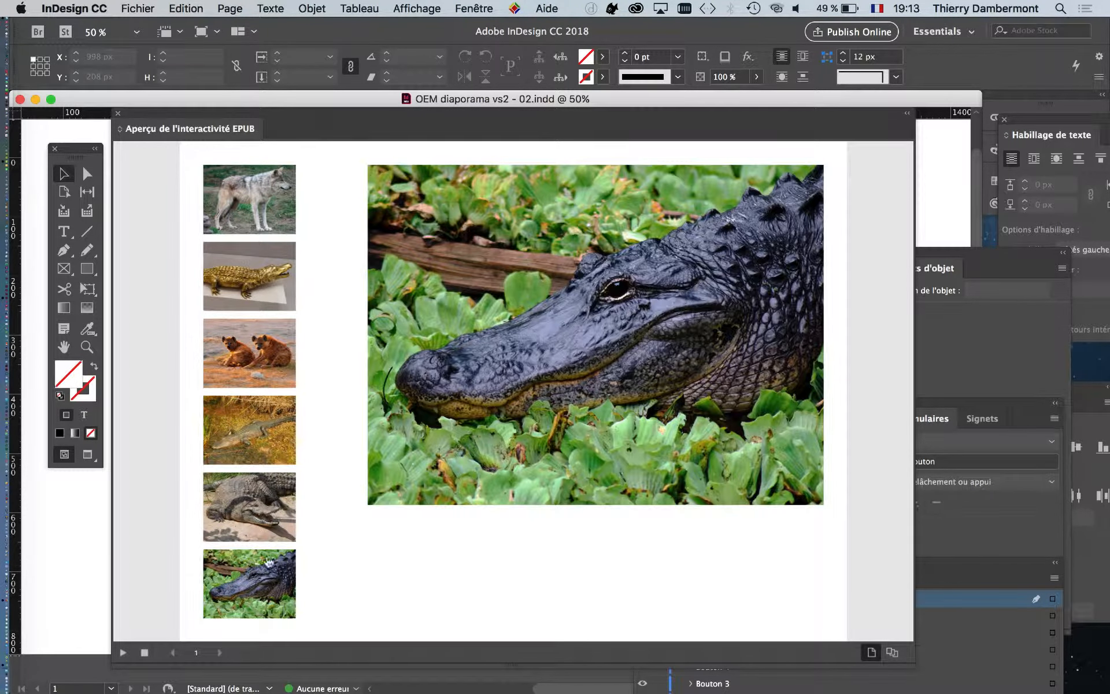
{"action": "left_click", "coordinate": [288, 204]}
{"action": "left_click", "coordinate": [274, 305]}
{"action": "left_click", "coordinate": [264, 383]}
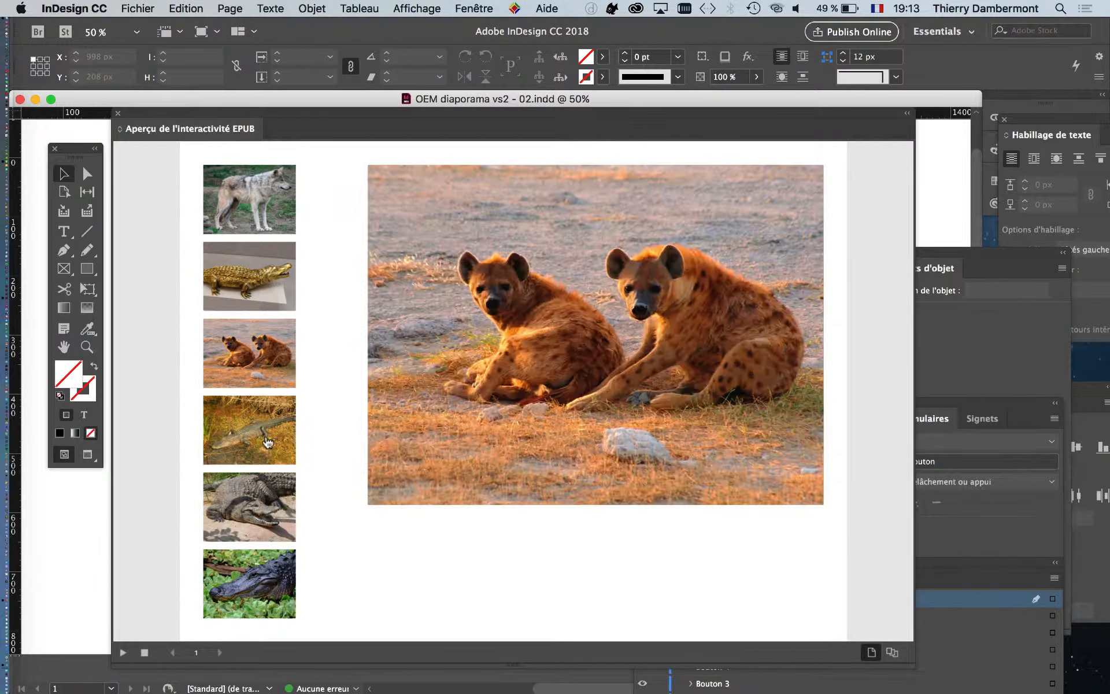
{"action": "left_click", "coordinate": [269, 448]}
{"action": "left_click", "coordinate": [271, 518]}
{"action": "left_click", "coordinate": [279, 584]}
{"action": "left_click", "coordinate": [277, 516]}
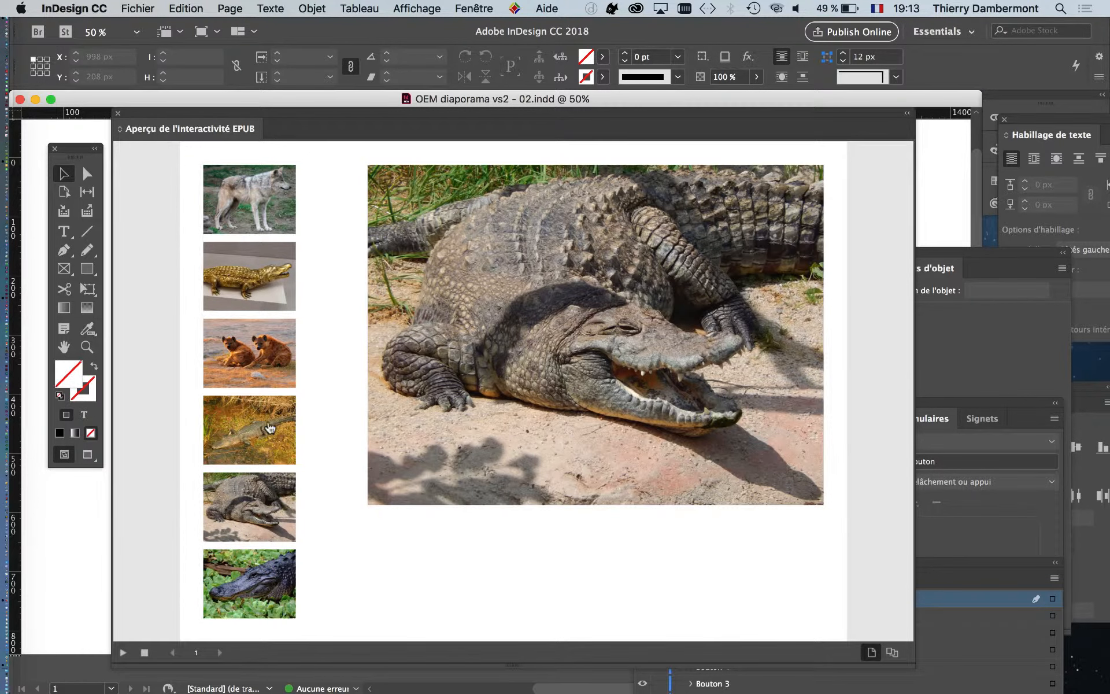
{"action": "left_click", "coordinate": [271, 428]}
{"action": "left_click", "coordinate": [279, 276]}
{"action": "left_click", "coordinate": [273, 218]}
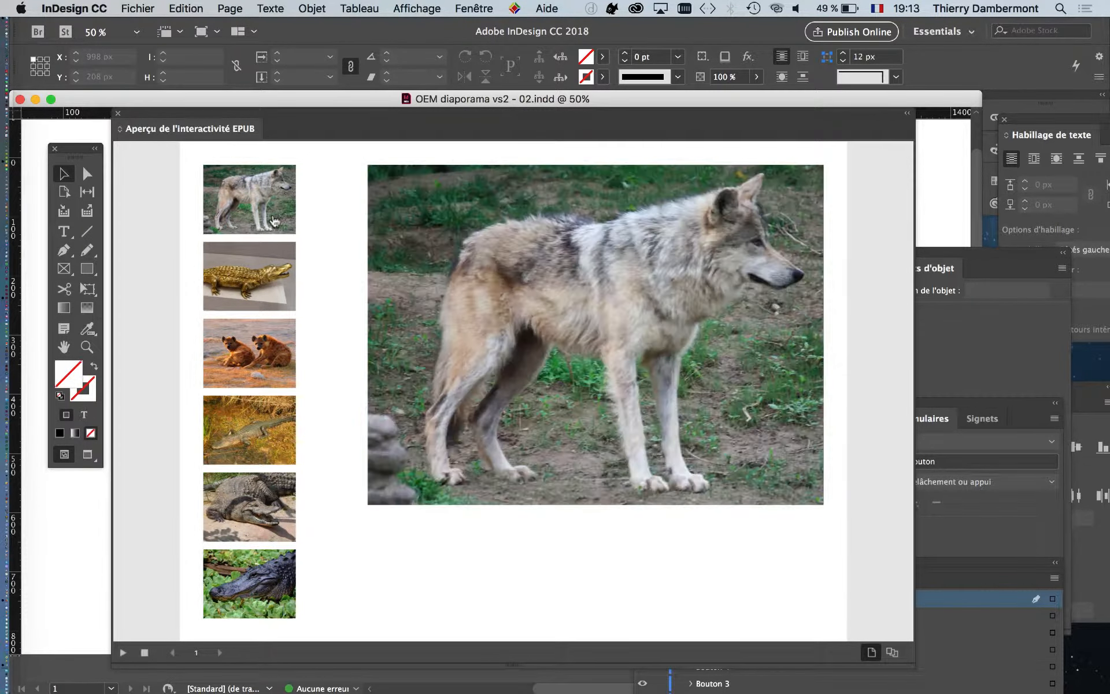
{"action": "left_click", "coordinate": [272, 272]}
{"action": "left_click", "coordinate": [276, 391]}
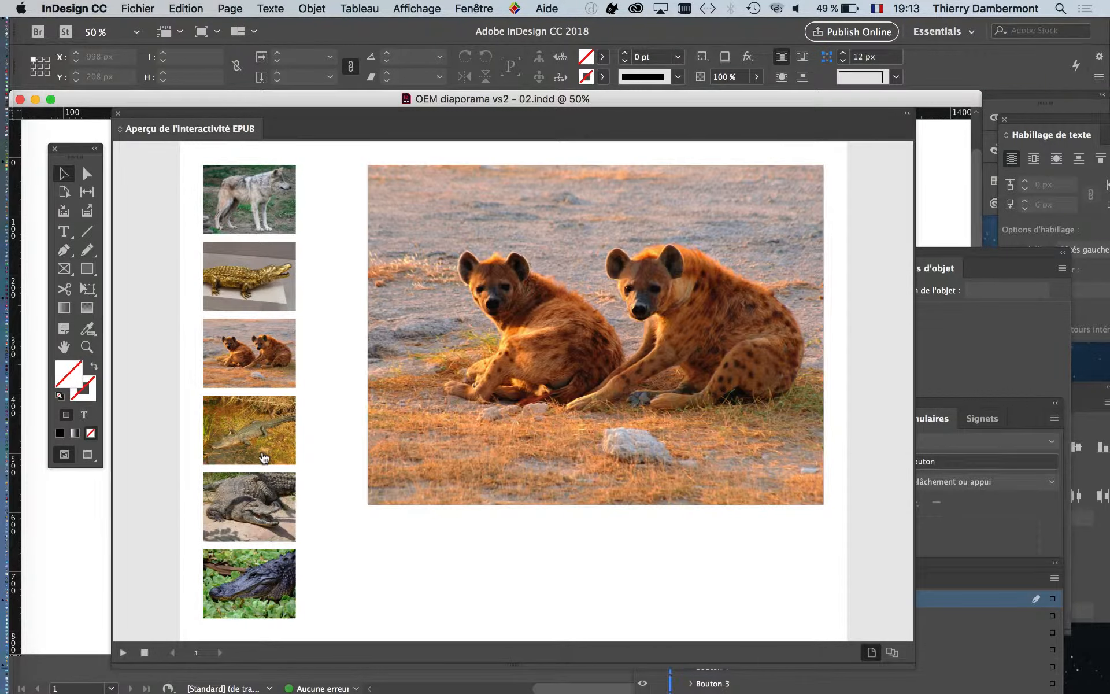
{"action": "left_click", "coordinate": [266, 462]}
{"action": "left_click", "coordinate": [276, 523]}
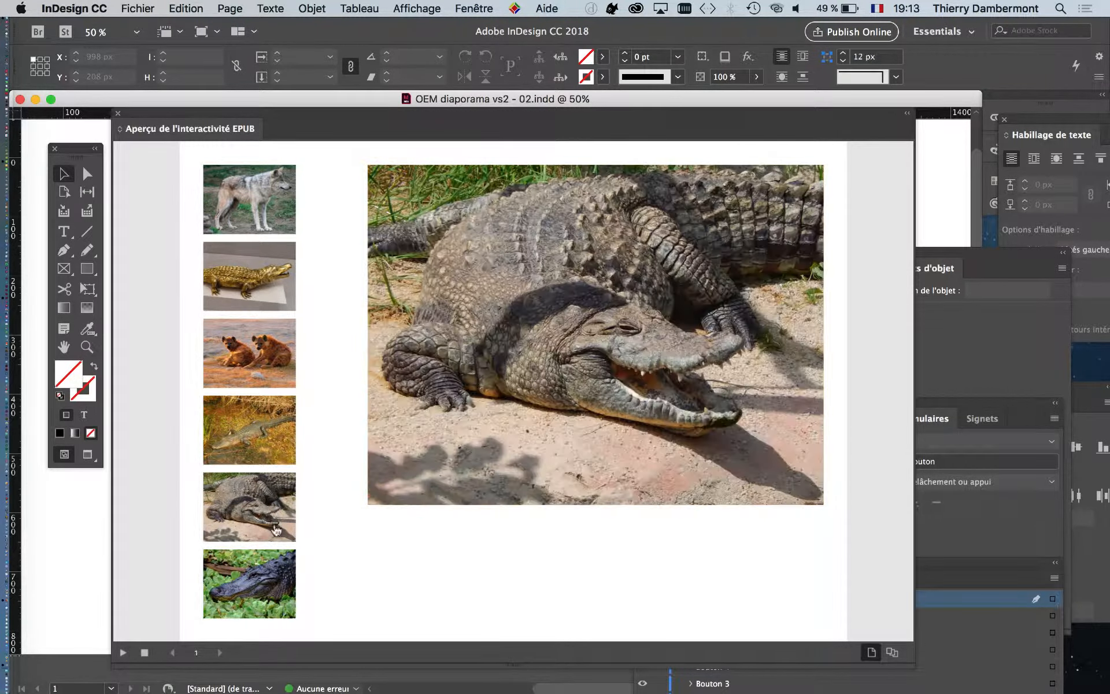